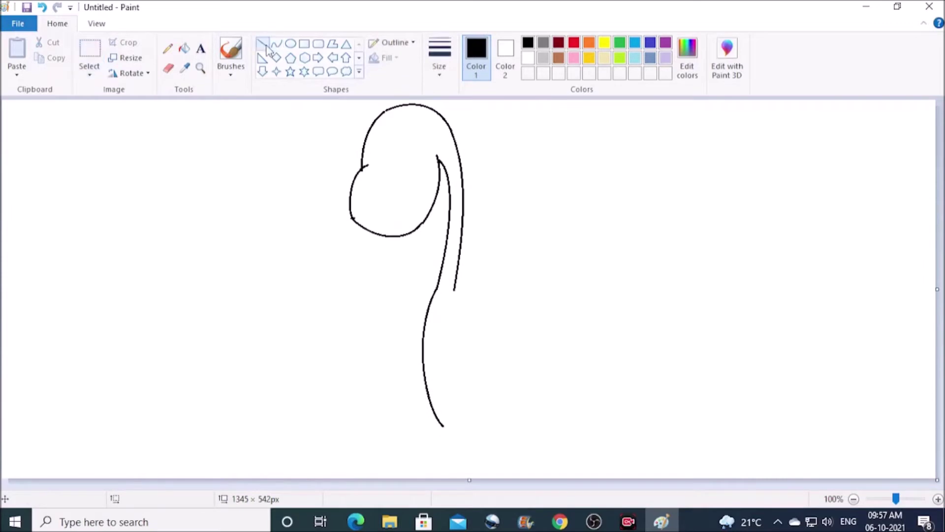
Step: Draw two parallel straight lines for the arm, running diagonally down and outward from the chest
drag(426, 317, 356, 390)
drag(422, 339, 364, 394)
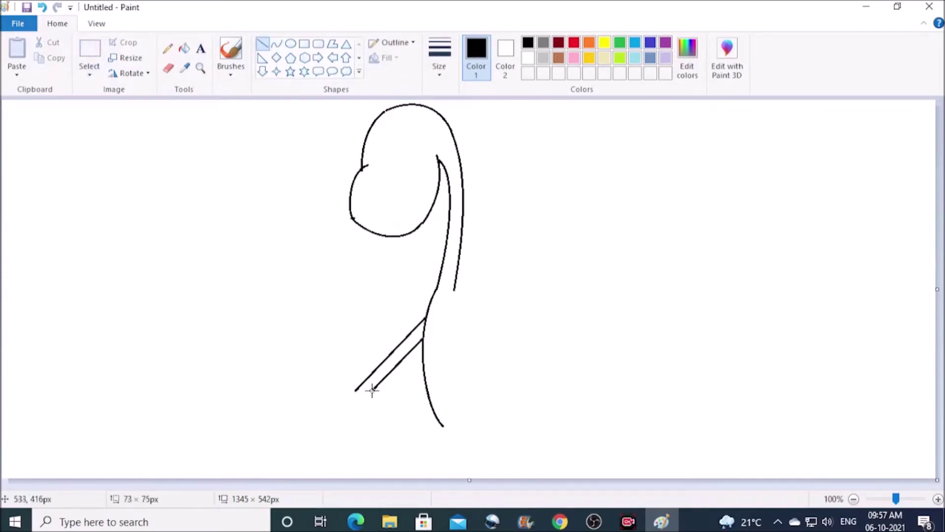
Step: Draw the dinosaur's arched back from the base of the neck and continue it into a wavy tail with the Curve tool
click(277, 44)
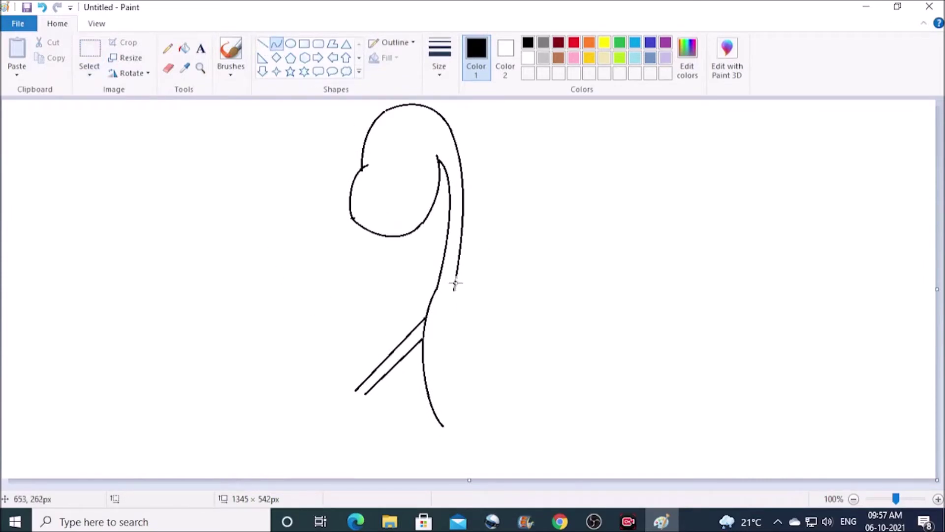
drag(455, 284, 596, 364)
key(ctrl+z)
drag(461, 256, 587, 328)
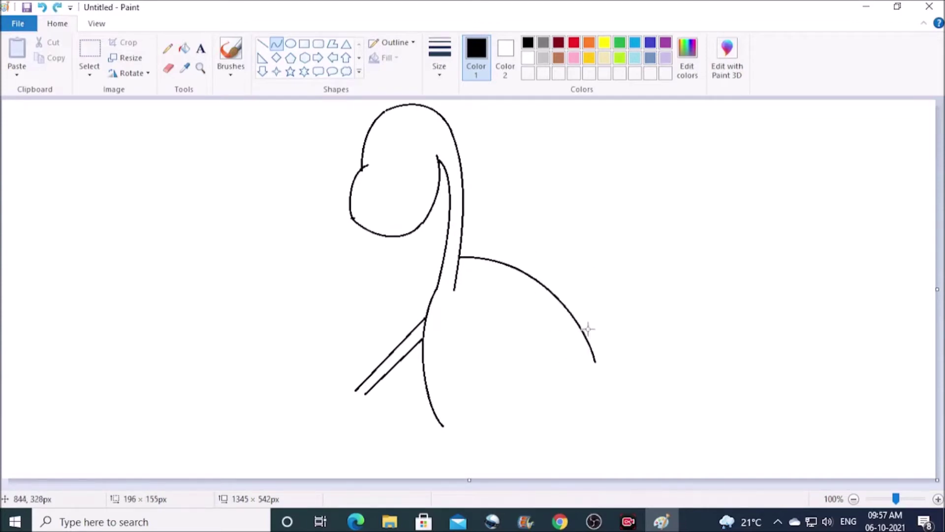
mouse_move(595, 363)
mouse_down()
mouse_move(618, 379)
mouse_move(666, 359)
mouse_move(641, 386)
mouse_move(724, 329)
mouse_move(699, 321)
mouse_up()
Step: Draw the curved underside of the belly and erase the surplus end of the neck line below the back
mouse_move(443, 426)
mouse_down()
mouse_move(504, 455)
mouse_move(551, 452)
mouse_move(528, 459)
mouse_up()
click(168, 68)
drag(454, 288, 456, 278)
Step: Draw two curved eyebrows on the head with an oval eye and a small round pupil under each
click(276, 43)
mouse_move(382, 124)
mouse_down()
mouse_move(423, 133)
mouse_move(393, 147)
mouse_move(422, 157)
mouse_up()
click(291, 43)
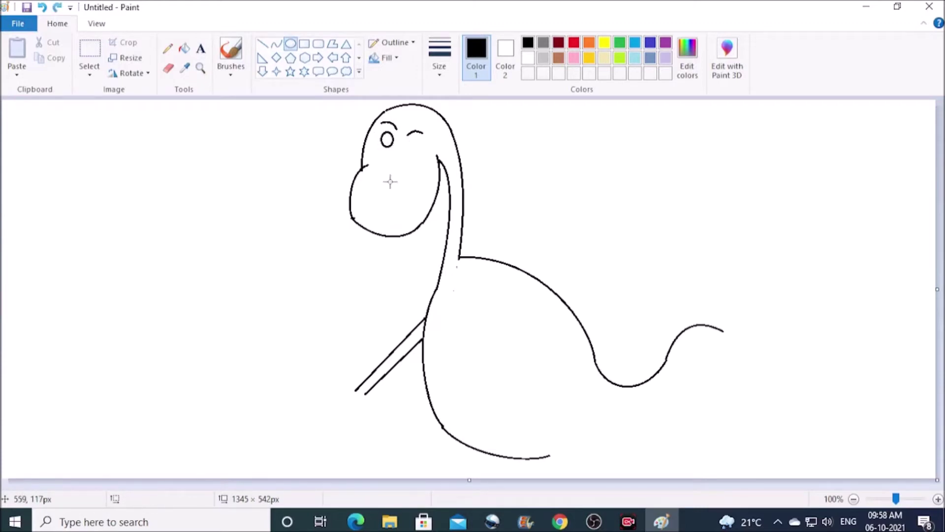
mouse_move(408, 138)
mouse_down()
mouse_move(472, 193)
mouse_move(527, 204)
mouse_up()
click(201, 67)
click(368, 121)
click(291, 43)
Step: Erase the line overlap where the jaw meets the neck and redraw it with short curves forming the cheek
click(276, 43)
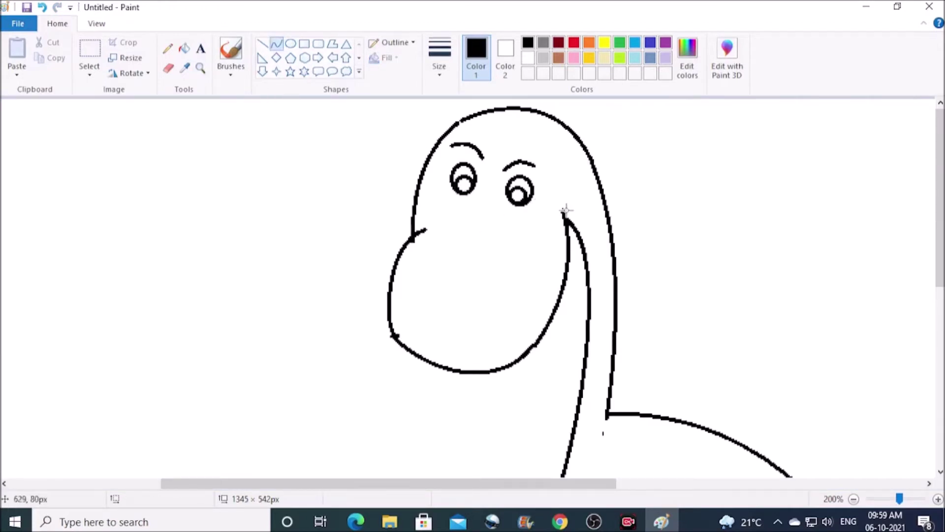
click(169, 68)
mouse_move(555, 209)
mouse_down()
mouse_move(568, 276)
mouse_move(545, 215)
mouse_move(565, 243)
mouse_move(579, 223)
mouse_move(554, 202)
mouse_up()
click(277, 44)
drag(547, 214, 550, 219)
Step: Draw a small curved bump on the front edge of the snout for the far nostril
drag(393, 272, 388, 298)
drag(385, 286, 377, 283)
click(377, 284)
Step: Draw a teardrop-shaped nostril with a curved line arching over it on the snout
drag(456, 311, 471, 275)
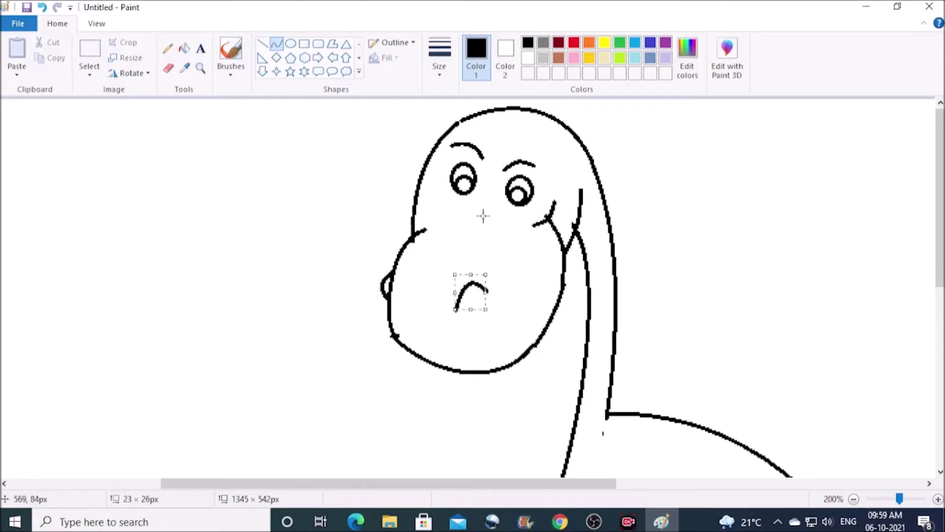
key(ctrl+z)
mouse_move(461, 325)
mouse_down()
mouse_move(496, 297)
mouse_move(479, 289)
mouse_move(481, 279)
mouse_move(473, 334)
mouse_up()
click(468, 312)
click(468, 312)
click(493, 302)
click(486, 319)
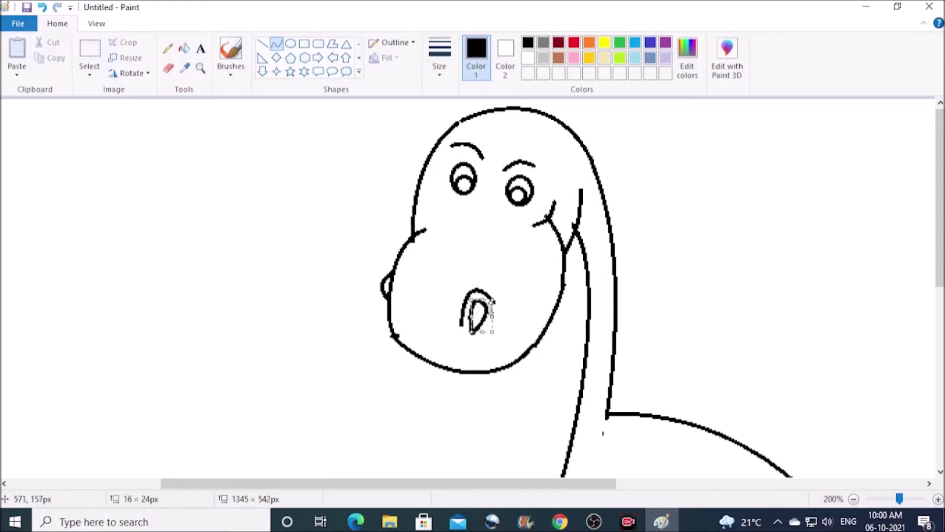
drag(538, 341, 511, 289)
drag(518, 313, 521, 327)
click(520, 314)
key(ctrl+z)
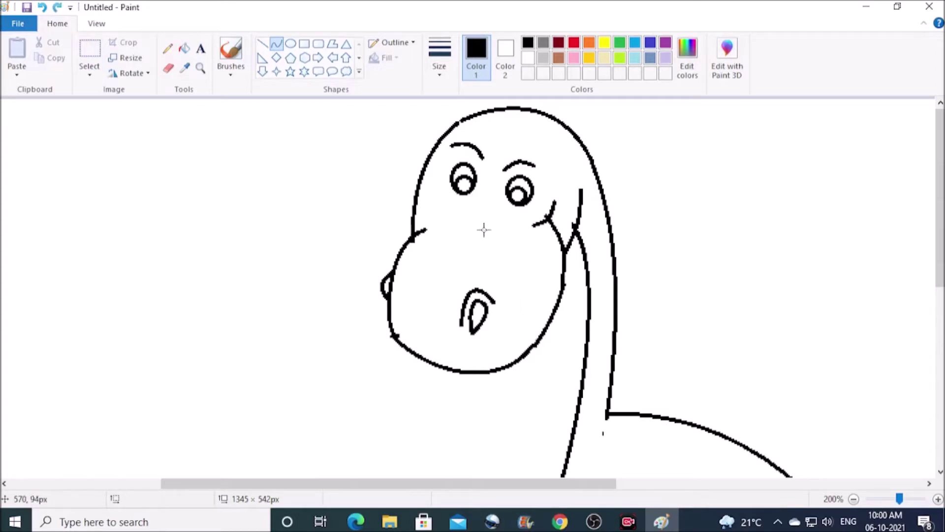
Step: Draw a looped curve with a short inner line at the rear edge of the snout
click(201, 69)
click(363, 217)
right_click(363, 217)
right_click(363, 217)
click(278, 44)
drag(425, 218, 412, 201)
key(ctrl+z)
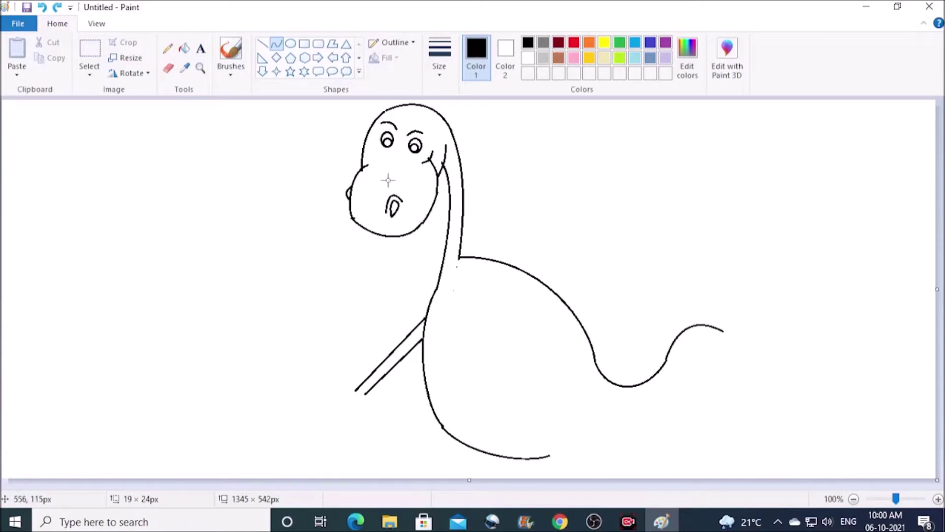
mouse_move(412, 200)
mouse_down()
mouse_move(420, 187)
mouse_move(440, 195)
mouse_move(423, 205)
mouse_move(431, 212)
mouse_move(426, 202)
mouse_up()
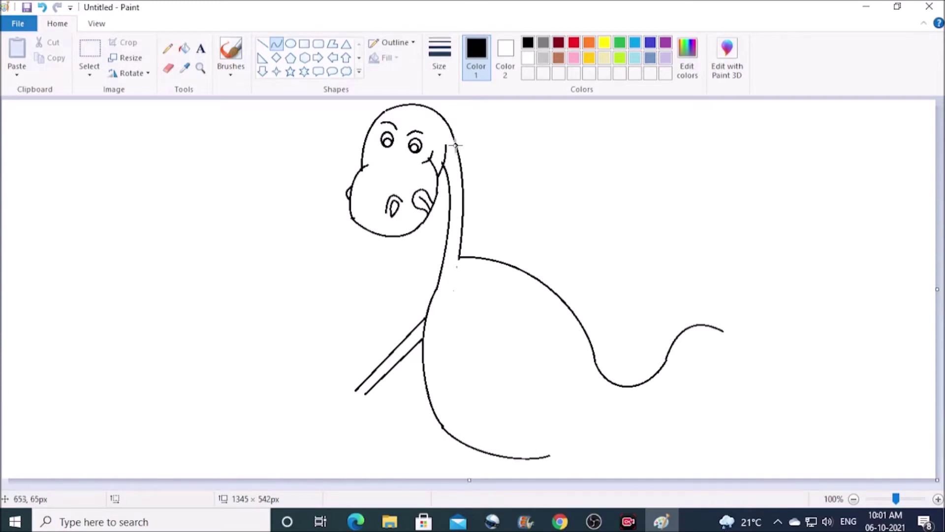
Step: Draw a short curved leg line beneath the belly
drag(493, 456, 491, 473)
click(487, 463)
click(495, 466)
click(551, 384)
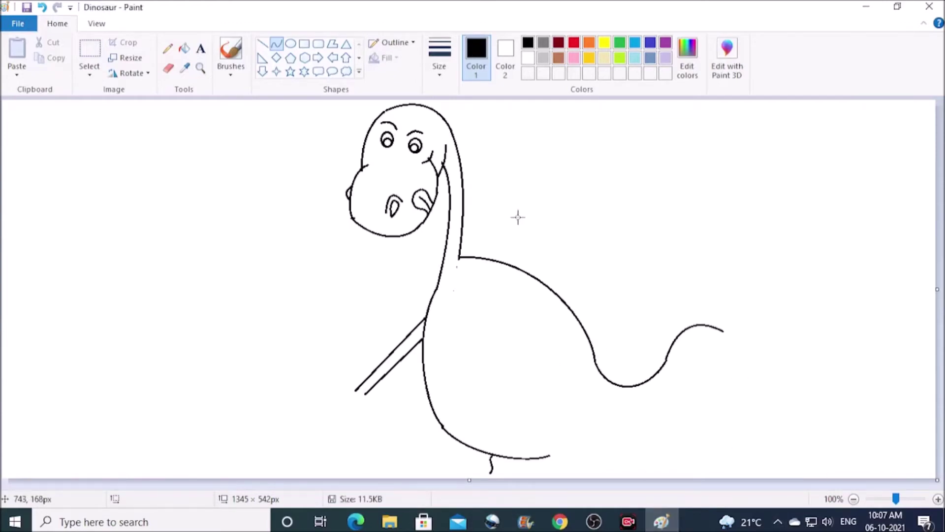
Step: Erase the front line of the neck and redraw it as a smooth curve from the jaw to the chest
click(168, 68)
drag(448, 167, 439, 279)
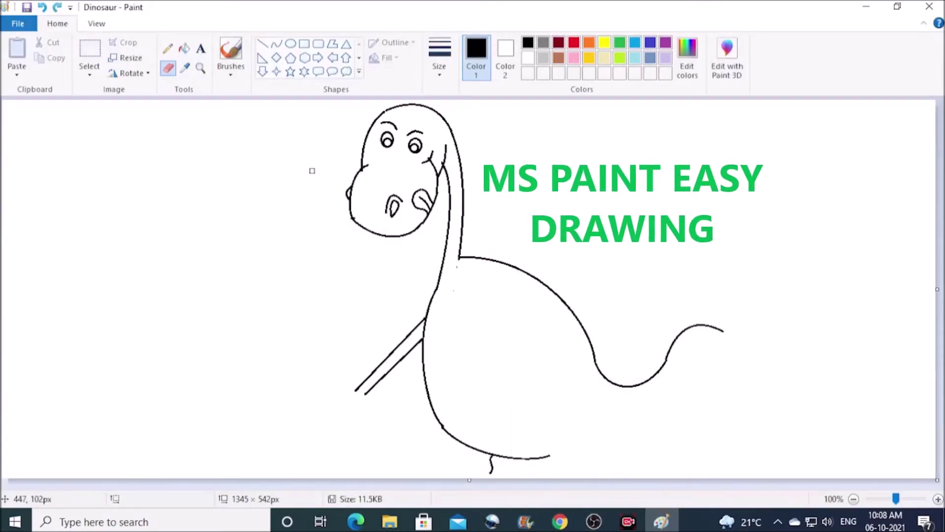
click(277, 43)
mouse_move(440, 173)
mouse_down()
mouse_move(438, 274)
mouse_move(450, 224)
mouse_move(457, 313)
mouse_up()
drag(456, 197, 448, 241)
click(448, 239)
key(ctrl+z)
mouse_move(443, 168)
mouse_down()
mouse_move(455, 318)
mouse_move(465, 306)
mouse_up()
drag(451, 209, 457, 201)
drag(449, 259, 440, 275)
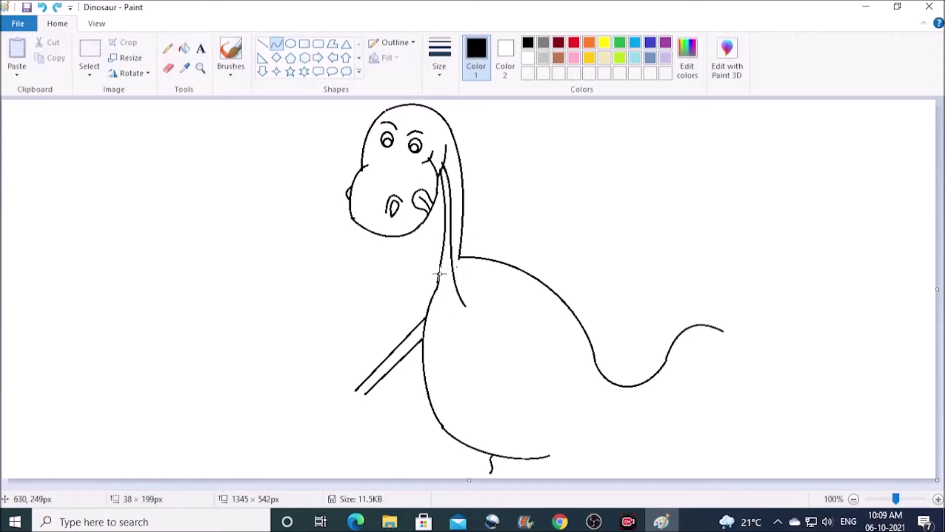
key(ctrl+z)
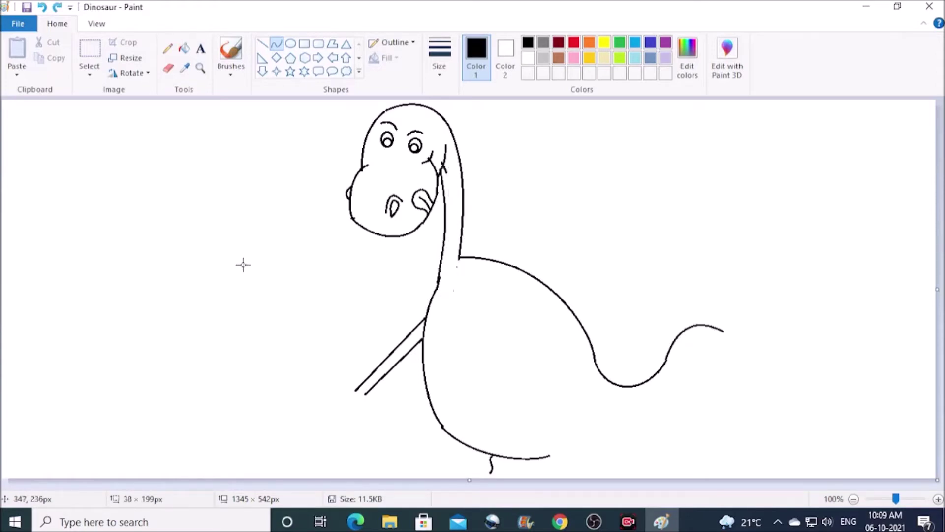
drag(445, 158, 453, 286)
drag(444, 192, 453, 180)
drag(451, 221, 451, 216)
click(354, 282)
key(ctrl+z)
Step: Draw a curve down the inside of the neck, parallel to its front line
mouse_move(444, 153)
mouse_down()
mouse_move(458, 194)
mouse_move(449, 285)
mouse_up()
drag(450, 203, 458, 188)
drag(458, 235, 456, 225)
click(529, 187)
Step: Extend the inner neck line with a sweeping curve across the body to mark off the belly
mouse_move(449, 284)
mouse_down()
mouse_move(533, 408)
mouse_move(535, 388)
mouse_up()
drag(486, 316, 486, 388)
drag(453, 291, 451, 315)
click(603, 190)
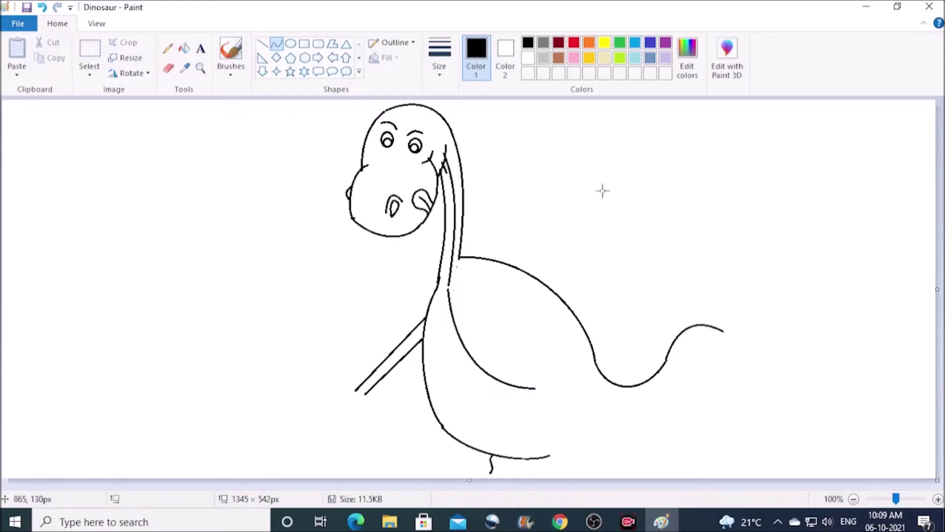
Step: Draw a row of rounded spikes along the back of the head and down the neck
mouse_move(432, 106)
mouse_down()
mouse_move(453, 131)
mouse_move(450, 123)
mouse_up()
mouse_move(444, 115)
mouse_down()
mouse_move(457, 99)
mouse_move(459, 149)
mouse_up()
click(502, 131)
mouse_move(456, 136)
mouse_down()
mouse_move(477, 112)
mouse_move(463, 174)
mouse_up()
click(524, 132)
mouse_move(465, 164)
mouse_down()
mouse_move(485, 150)
mouse_move(463, 204)
mouse_up()
mouse_move(468, 190)
mouse_down()
mouse_move(488, 176)
mouse_move(477, 220)
mouse_move(485, 209)
mouse_up()
drag(484, 212, 482, 241)
Step: Draw a row of rounded spikes along the back from the neck base to the start of the tail
mouse_move(480, 242)
mouse_down()
mouse_move(475, 248)
mouse_move(497, 261)
mouse_move(498, 234)
mouse_up()
mouse_move(497, 237)
mouse_down()
mouse_move(495, 251)
mouse_move(527, 272)
mouse_move(518, 238)
mouse_up()
drag(519, 240, 550, 288)
drag(538, 280, 536, 261)
mouse_move(543, 269)
mouse_down()
mouse_move(547, 257)
mouse_move(575, 313)
mouse_up()
click(611, 216)
mouse_move(567, 297)
mouse_down()
mouse_move(575, 269)
mouse_move(592, 295)
mouse_move(594, 343)
mouse_up()
mouse_move(584, 329)
mouse_down()
mouse_move(604, 312)
mouse_move(605, 378)
mouse_move(614, 355)
mouse_up()
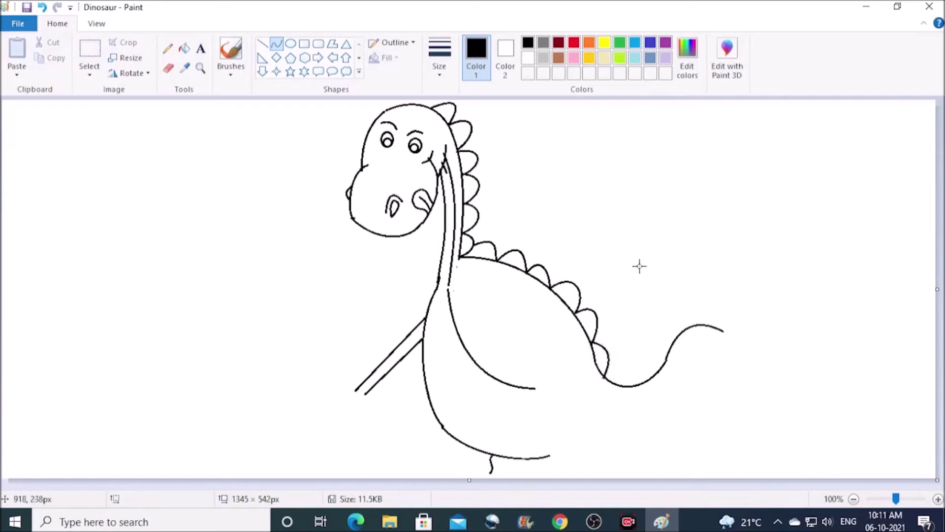
Step: Draw the rounded outline of a hand at the end of the outstretched arm
drag(342, 402, 335, 407)
drag(344, 398, 349, 424)
click(349, 424)
click(295, 322)
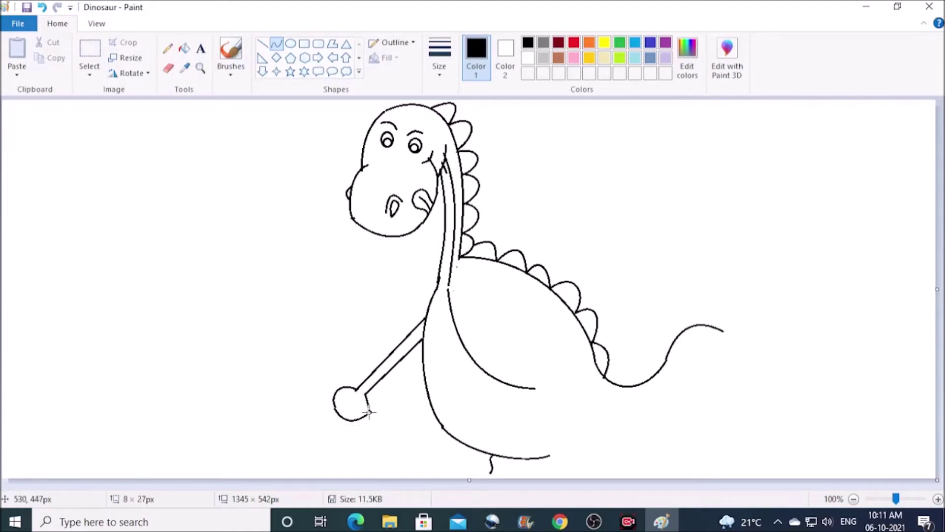
Step: Draw short curved lines inside the outstretched arm's hand to separate the fingers
click(320, 329)
key(ctrl+z)
click(339, 403)
mouse_move(347, 400)
mouse_down()
mouse_move(344, 418)
mouse_move(355, 418)
mouse_up()
click(296, 353)
key(ctrl+z)
double_click(345, 407)
click(354, 410)
Step: Draw a curved foot on the front leg and the leg's second line below the belly
mouse_move(491, 471)
mouse_down()
mouse_move(455, 454)
mouse_move(455, 476)
mouse_move(467, 463)
mouse_move(524, 474)
mouse_move(518, 465)
mouse_up()
key(ctrl+z)
click(467, 462)
Step: Draw the curved hind leg with its foot and join the belly line to it
mouse_move(569, 402)
mouse_down()
mouse_move(553, 427)
mouse_move(574, 469)
mouse_move(558, 457)
mouse_move(547, 479)
mouse_move(557, 446)
mouse_move(531, 426)
mouse_move(557, 447)
mouse_move(522, 393)
mouse_up()
click(558, 456)
click(559, 464)
key(ctrl+z)
key(ctrl+z)
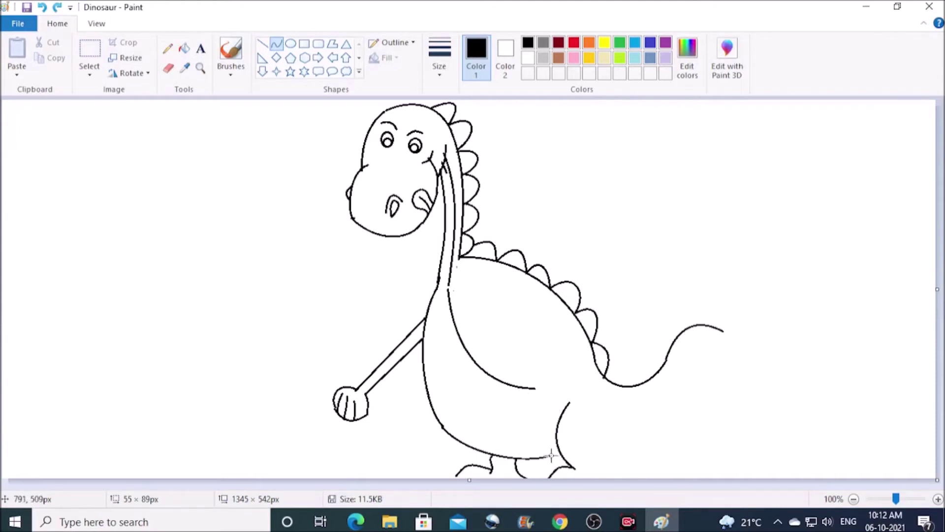
drag(567, 449, 561, 448)
Step: Draw the second arm on the body as two straight lines, with a circle about 87 × 88 px at their lower end
click(262, 43)
mouse_move(492, 376)
mouse_down()
mouse_move(503, 335)
mouse_move(514, 388)
mouse_up()
click(291, 44)
drag(468, 368, 517, 428)
key(ctrl+z)
drag(476, 372, 528, 431)
key(ctrl+z)
drag(460, 374, 519, 436)
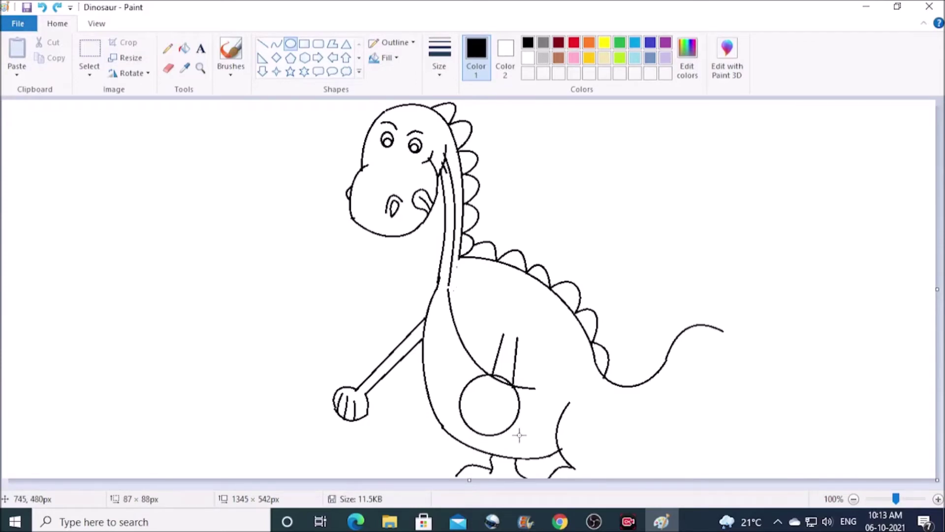
Step: Draw curves from the second arm's end around the rear side of the circle for the back of the hand
click(276, 44)
mouse_move(514, 386)
mouse_down()
mouse_move(539, 403)
mouse_move(528, 422)
mouse_move(535, 388)
mouse_up()
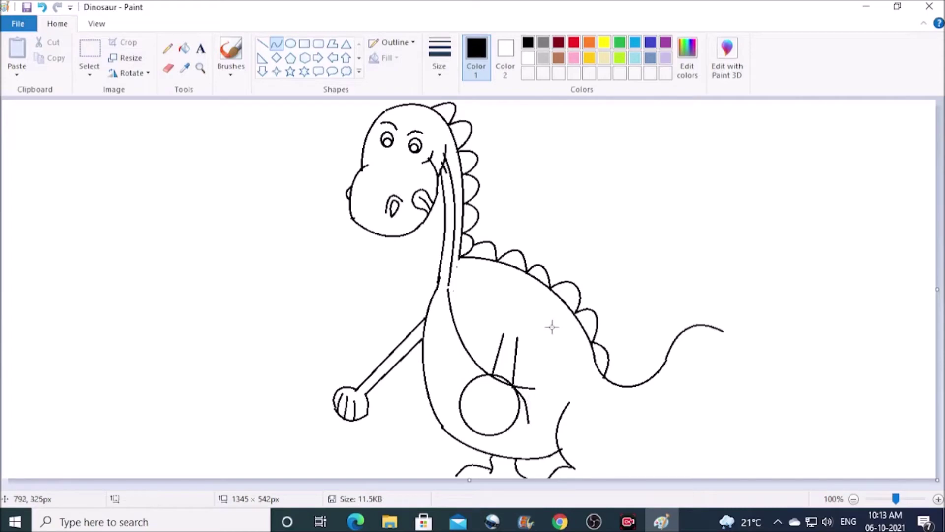
drag(529, 423, 503, 443)
click(542, 353)
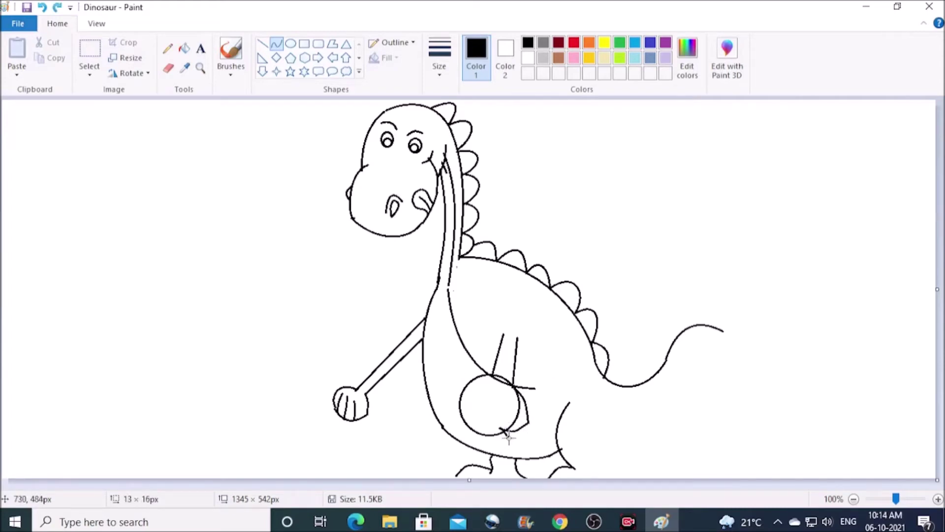
drag(535, 393, 529, 424)
click(530, 435)
click(487, 438)
key(ctrl+z)
drag(498, 434, 487, 439)
click(558, 392)
click(548, 382)
drag(479, 433, 516, 447)
click(492, 453)
click(550, 385)
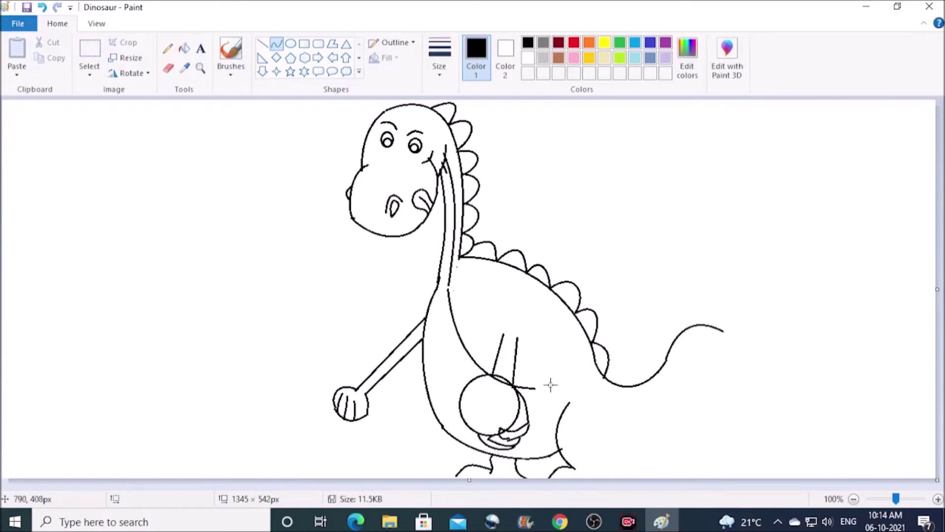
click(169, 67)
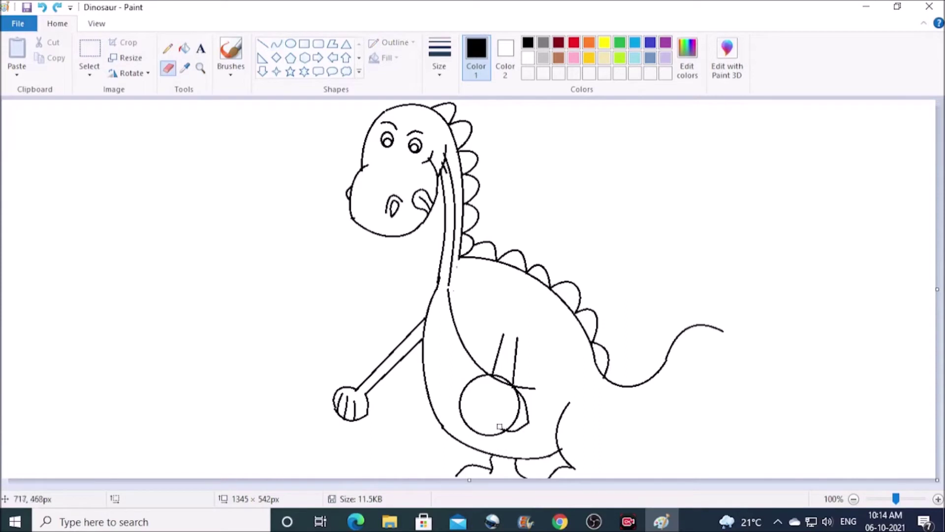
Step: Draw curved fingers for the second hand beneath the circle
click(276, 44)
drag(505, 427, 530, 433)
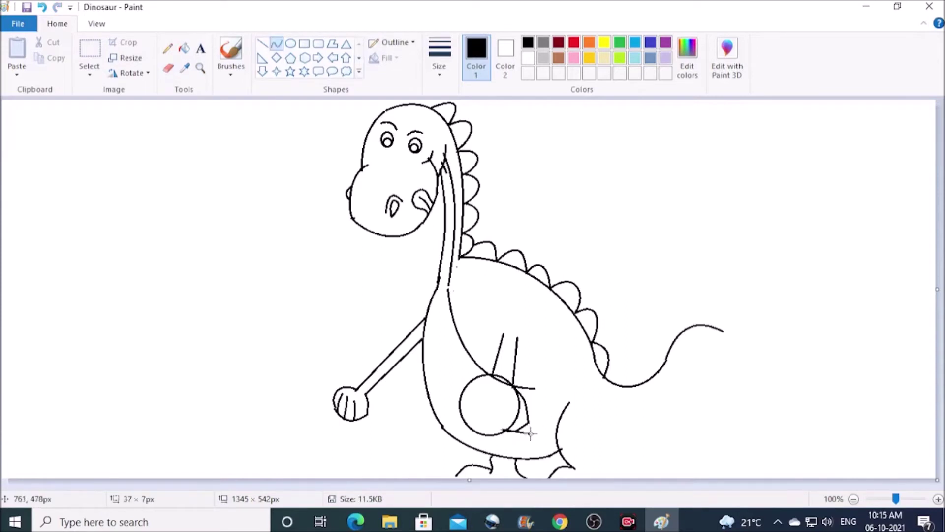
click(499, 436)
click(487, 446)
click(515, 451)
mouse_move(488, 438)
mouse_down()
mouse_move(490, 455)
mouse_move(508, 454)
mouse_move(497, 435)
mouse_move(515, 453)
mouse_up()
click(498, 452)
key(ctrl+z)
click(480, 441)
click(497, 450)
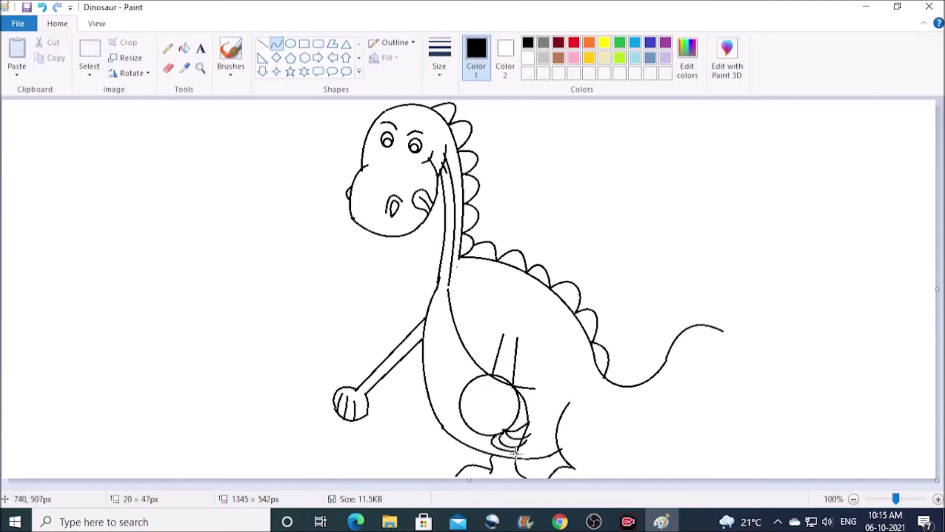
Step: Close the outer edge of the second hand with a curve down to the fingertips
drag(531, 421, 518, 450)
click(533, 435)
click(534, 435)
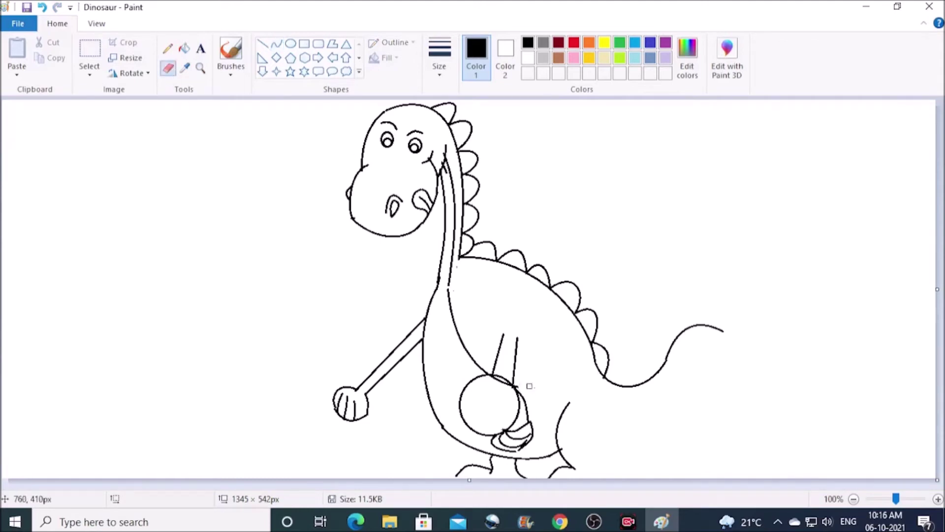
Step: Replace the belly curve's end behind the second hand with a line reaching the top of the hind leg
drag(515, 386, 567, 405)
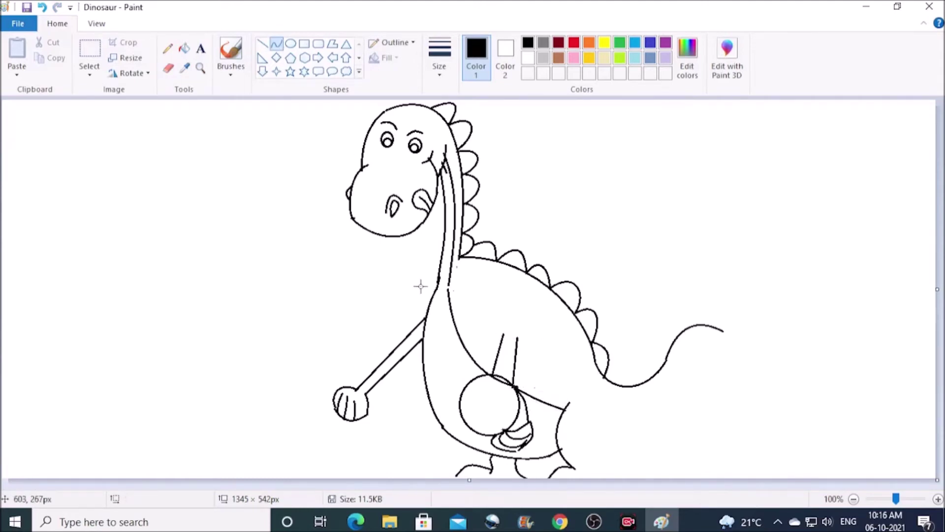
Step: Draw short curved bands across the narrow neck strip between the two throat lines
click(168, 67)
click(200, 68)
click(456, 192)
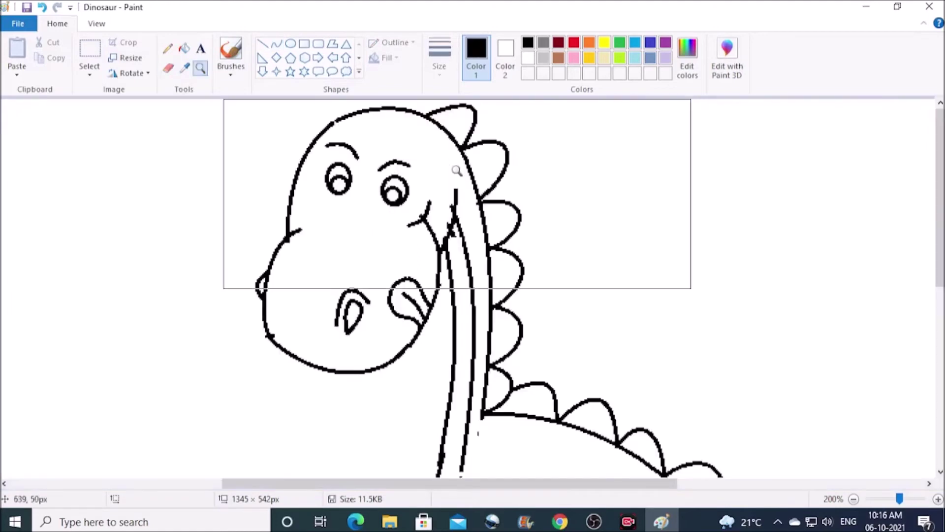
drag(449, 254, 464, 253)
click(458, 259)
click(458, 259)
drag(454, 293, 471, 292)
click(463, 297)
click(462, 297)
drag(454, 345, 472, 345)
click(463, 348)
click(464, 348)
click(200, 68)
right_click(222, 158)
Step: Redraw the front edge of the lower neck as a curve from the lowest neck band down to the chest
click(276, 45)
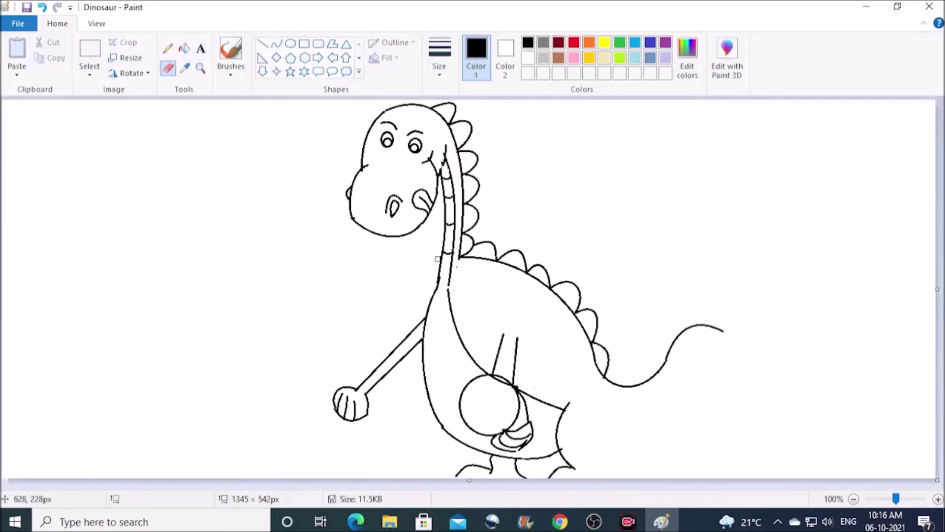
drag(442, 251, 428, 302)
click(429, 284)
click(431, 289)
Step: Draw the tail's inner underside curve and a pointed leaf-shaped tip at the end of the tail
mouse_move(723, 331)
mouse_down()
mouse_move(734, 316)
mouse_move(741, 349)
mouse_move(716, 349)
mouse_move(743, 350)
mouse_move(704, 339)
mouse_move(663, 400)
mouse_up()
click(728, 323)
click(728, 322)
click(746, 348)
click(749, 350)
click(717, 340)
click(717, 340)
click(732, 353)
click(732, 353)
mouse_move(707, 345)
mouse_down()
mouse_move(689, 326)
mouse_move(678, 353)
mouse_up()
click(687, 346)
click(688, 211)
Step: Continue the tail's underside with a curve to the hind leg and draw the leg's rear edge
mouse_move(663, 400)
mouse_down()
mouse_move(599, 449)
mouse_move(582, 451)
mouse_move(622, 480)
mouse_up()
click(654, 428)
click(631, 446)
click(587, 452)
click(743, 400)
click(619, 474)
click(618, 474)
click(734, 396)
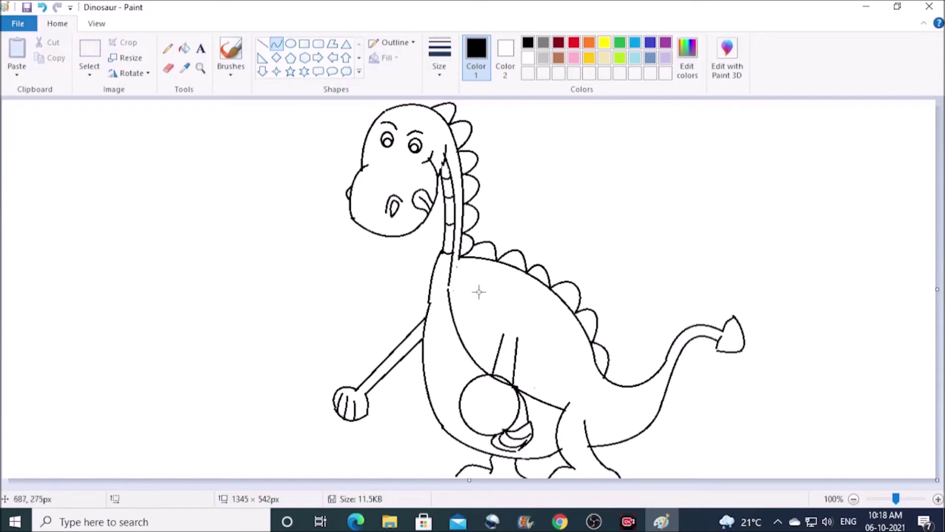
Step: Draw a rounded spot from curves on the upper back, just behind the base of the neck
mouse_move(466, 269)
mouse_down()
mouse_move(486, 269)
mouse_move(476, 282)
mouse_up()
click(451, 281)
click(451, 281)
key(ctrl+z)
click(454, 278)
click(454, 277)
click(483, 282)
Step: Draw three more body spots from curves: one beside the first, a small one below it and a large one towards the rear
mouse_move(503, 292)
mouse_down()
mouse_move(502, 281)
mouse_move(513, 304)
mouse_up()
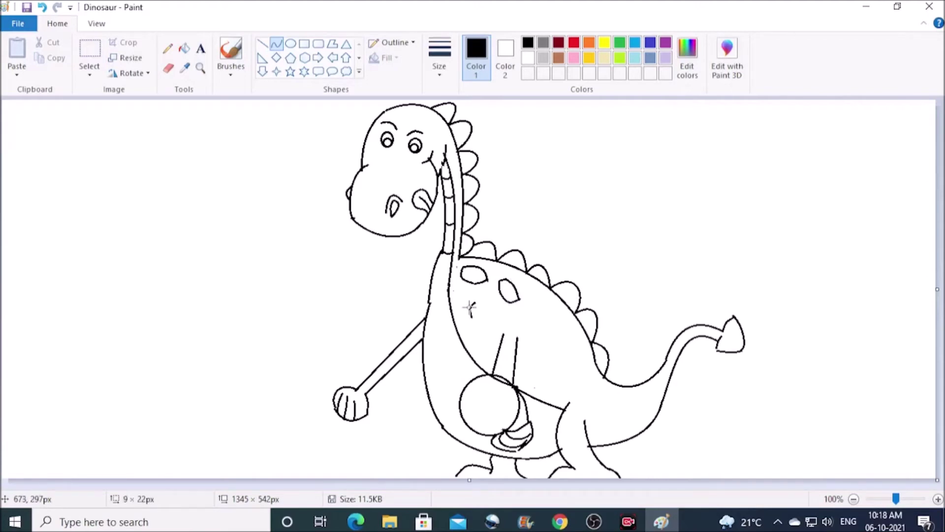
drag(483, 305, 483, 317)
drag(532, 317, 538, 347)
mouse_move(534, 334)
mouse_down()
mouse_move(546, 319)
mouse_move(561, 347)
mouse_up()
drag(550, 348, 547, 351)
Step: Draw four curved bands across the chest and upper belly, from the neck base down to the circle
click(440, 293)
mouse_move(430, 291)
mouse_down()
mouse_move(449, 293)
mouse_move(433, 321)
mouse_move(458, 321)
mouse_up()
click(443, 323)
drag(424, 359, 465, 351)
click(452, 359)
click(455, 387)
drag(425, 392, 480, 368)
double_click(453, 387)
Step: Draw curved bands across the lower belly beneath the circle and one between the second hand and the hind leg
mouse_move(448, 434)
mouse_down()
mouse_move(465, 420)
mouse_move(488, 437)
mouse_up()
click(368, 419)
key(ctrl+z)
click(461, 428)
click(450, 403)
key(ctrl+z)
double_click(457, 427)
double_click(488, 446)
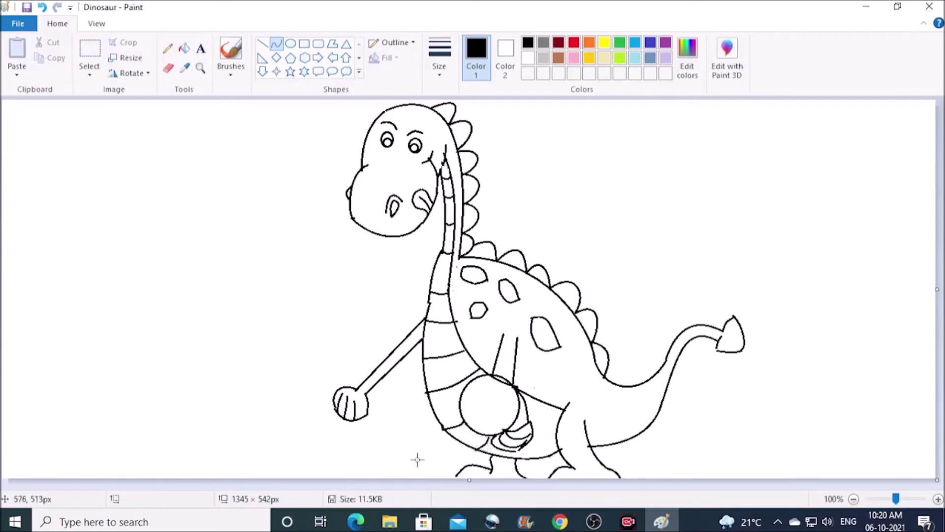
drag(548, 405, 531, 458)
double_click(548, 439)
click(359, 458)
Step: Draw circular spots on the hind leg: a small one above a large one, and two small ones near the foot
click(290, 44)
drag(572, 425, 587, 459)
click(184, 48)
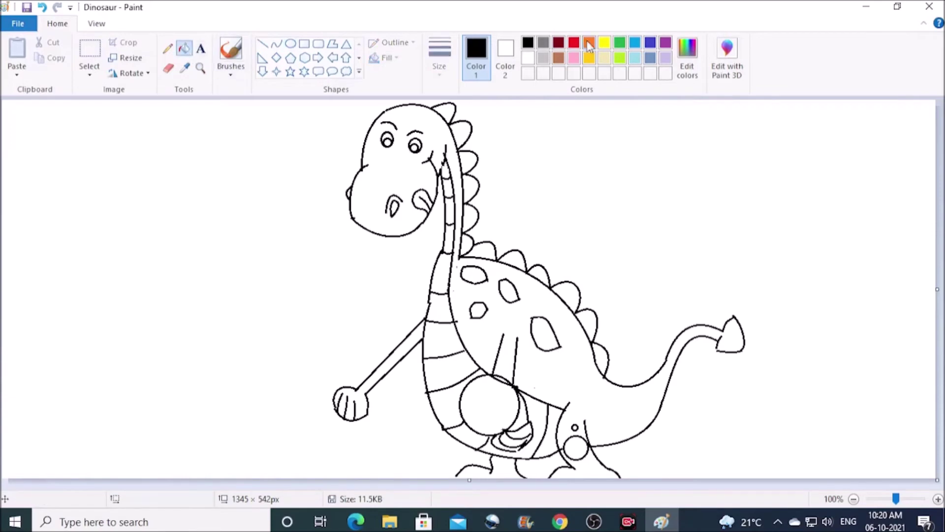
click(589, 42)
click(277, 43)
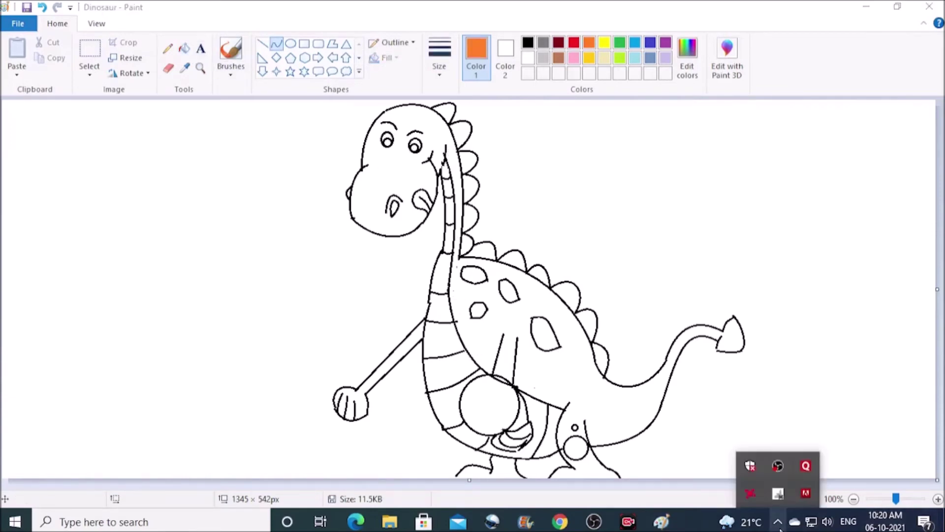
click(290, 44)
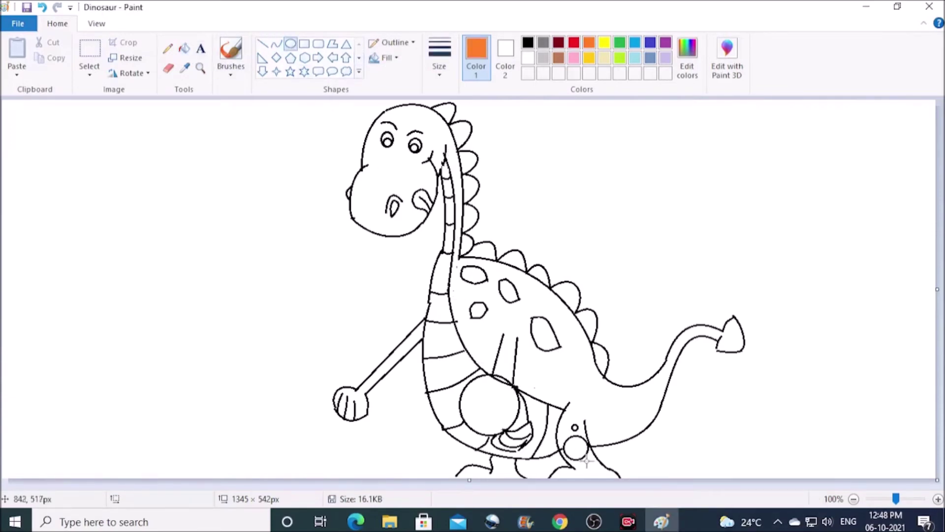
mouse_move(586, 460)
mouse_down()
mouse_move(594, 466)
mouse_move(585, 471)
mouse_up()
Step: Draw a row of five small black curved spikes along the tail's upper edge, shrinking towards the tip
click(528, 42)
click(276, 43)
mouse_move(605, 378)
mouse_down()
mouse_move(645, 381)
mouse_move(668, 348)
mouse_up()
click(615, 369)
click(622, 370)
click(630, 325)
click(631, 373)
click(639, 371)
click(648, 365)
click(650, 365)
click(632, 305)
click(655, 360)
click(659, 356)
click(663, 338)
click(661, 346)
click(664, 343)
click(658, 316)
Step: Draw two wavy stripes across the circle held against the belly
drag(461, 406, 512, 387)
click(482, 396)
click(491, 380)
click(504, 413)
drag(466, 426, 520, 400)
click(488, 407)
click(502, 415)
click(576, 366)
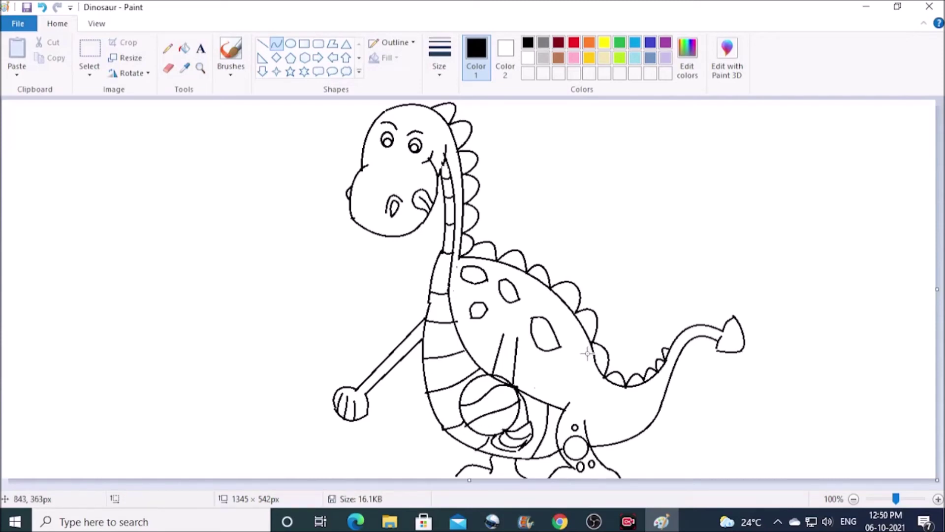
Step: Erase the stray lines where the second arm meets the belly line and redraw the arm's rear edge with a curve
click(168, 68)
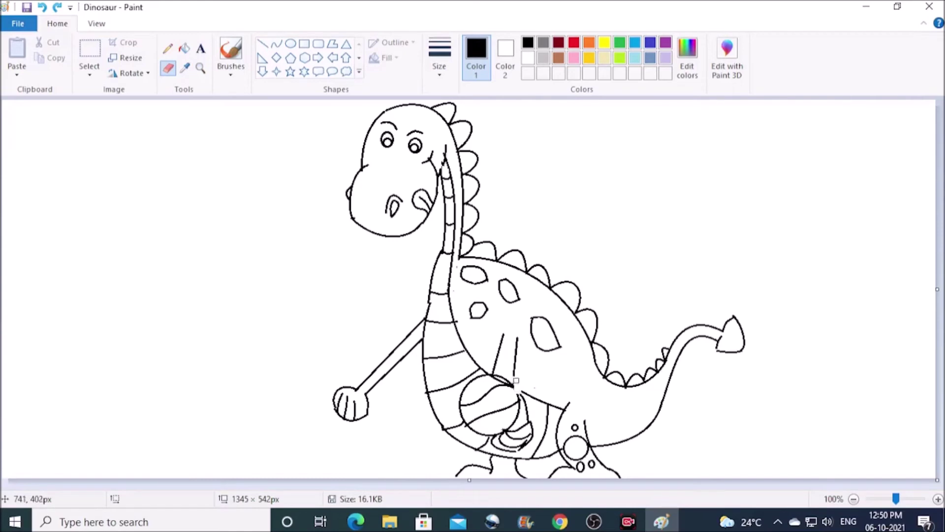
click(276, 44)
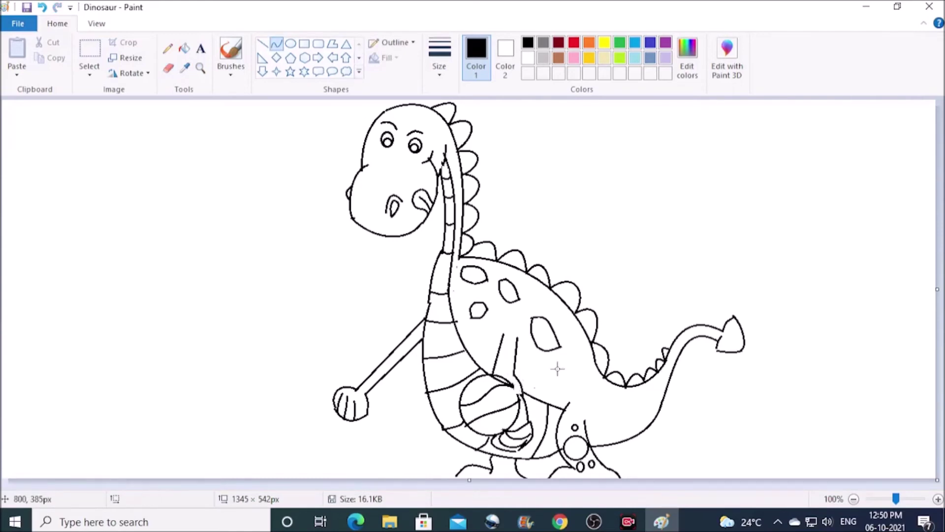
click(620, 42)
click(184, 48)
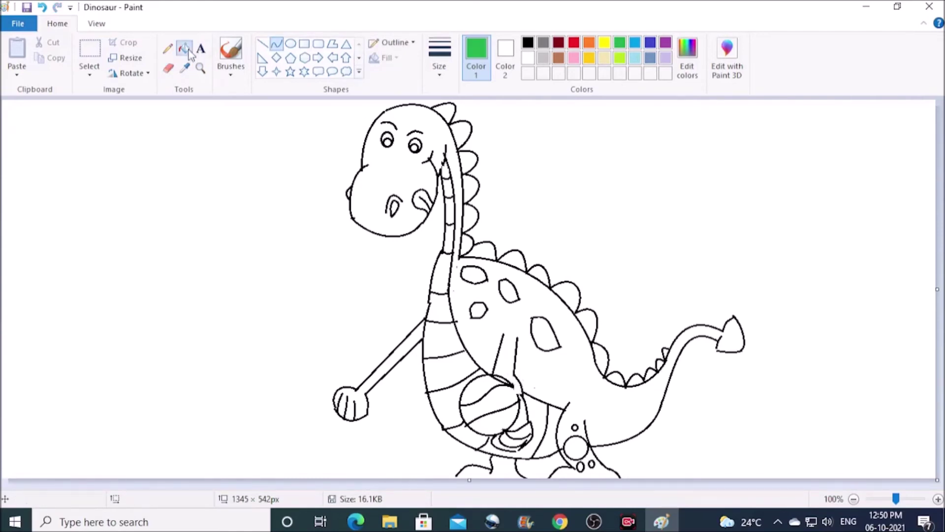
click(471, 144)
key(ctrl+z)
click(619, 58)
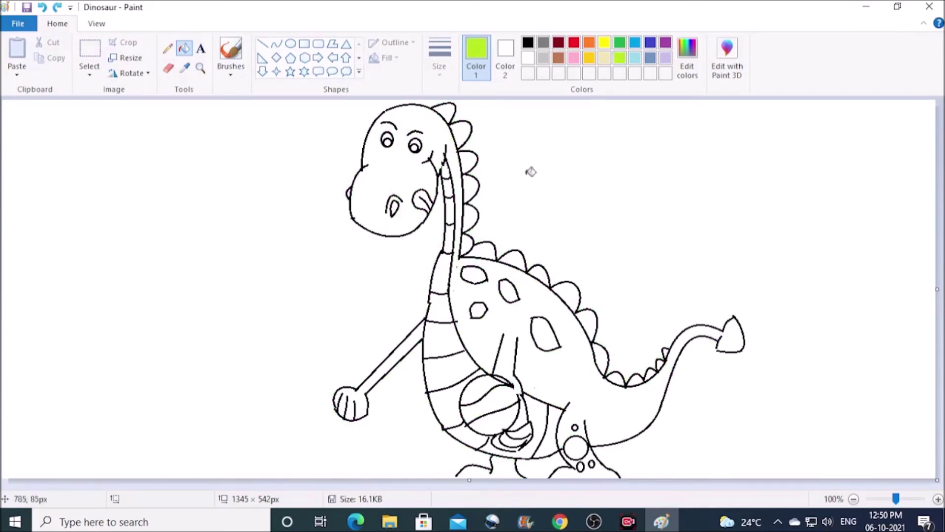
Step: Close the gap in the outline at the top of the head with the black pencil
click(167, 48)
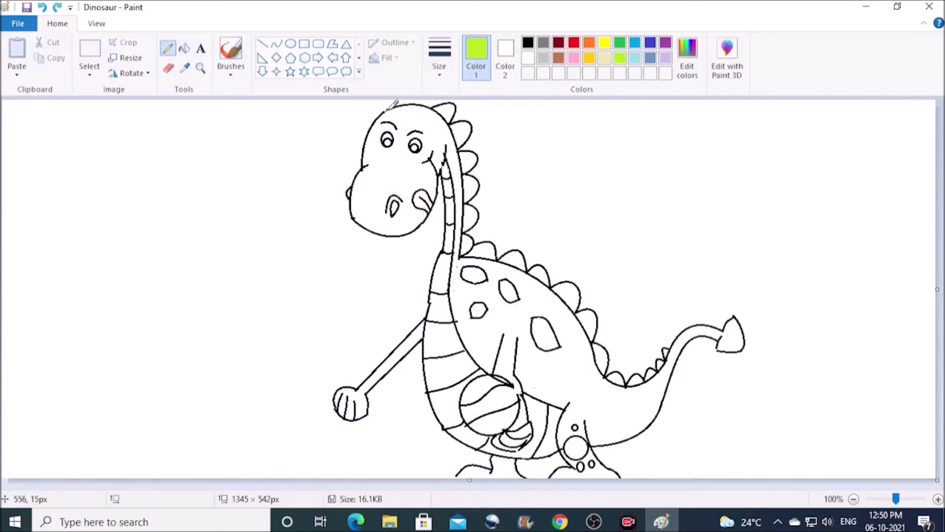
click(527, 42)
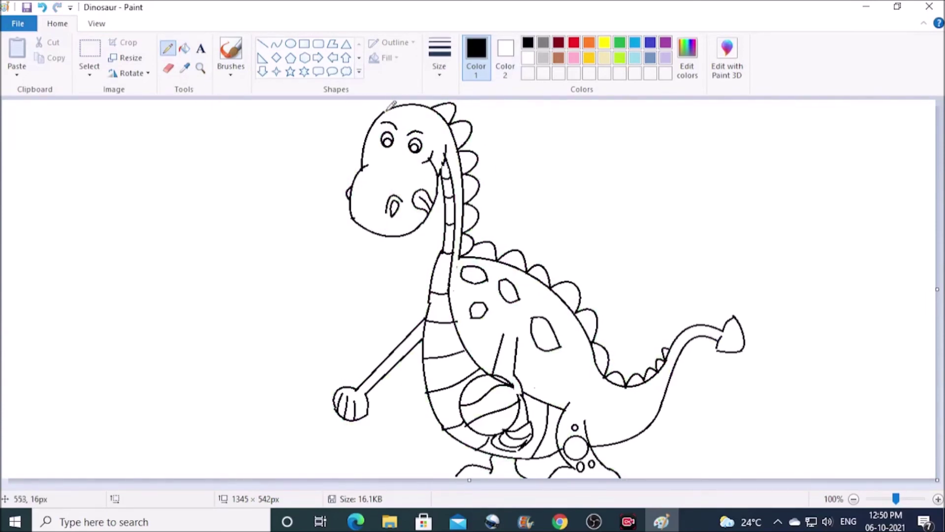
click(184, 48)
click(620, 60)
click(326, 222)
key(ctrl+z)
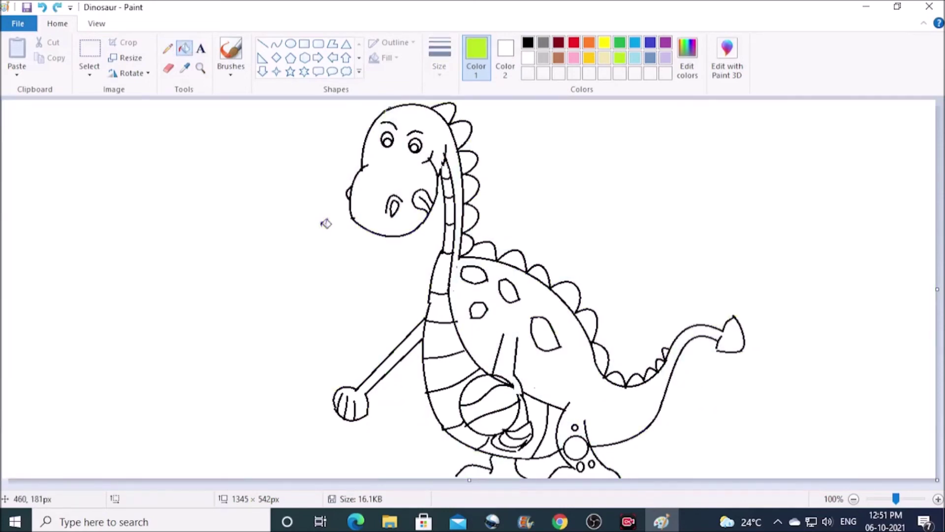
Step: Close the outline gap where the belly meets the front of the hind leg with the black pencil
click(167, 47)
click(527, 42)
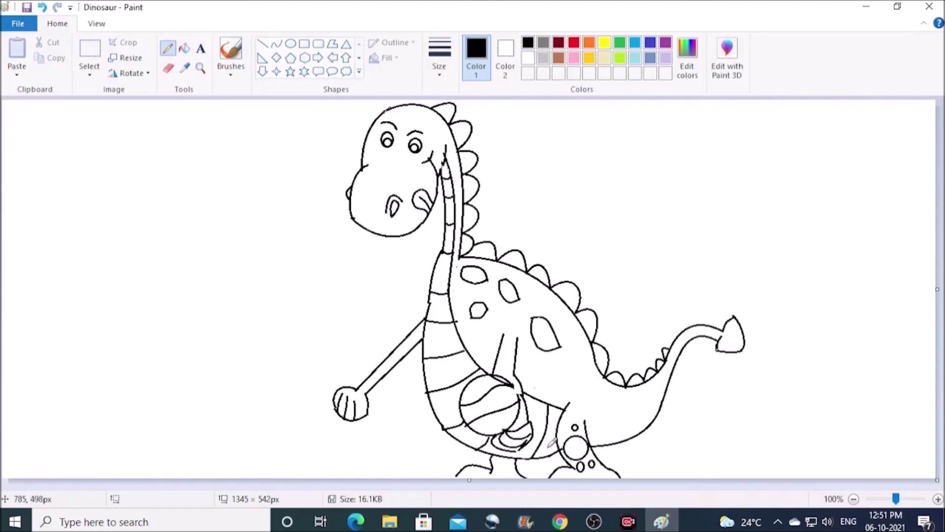
Step: Fill the dinosaur's head and body with lime
click(620, 59)
click(185, 48)
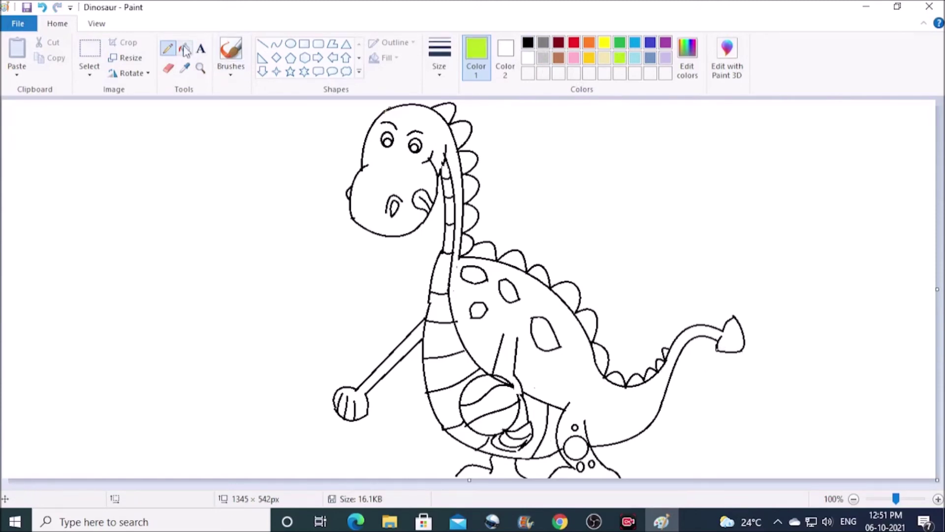
click(407, 175)
Step: Mix a custom bright green from the standard green and fill the head and body with it
click(619, 43)
click(687, 54)
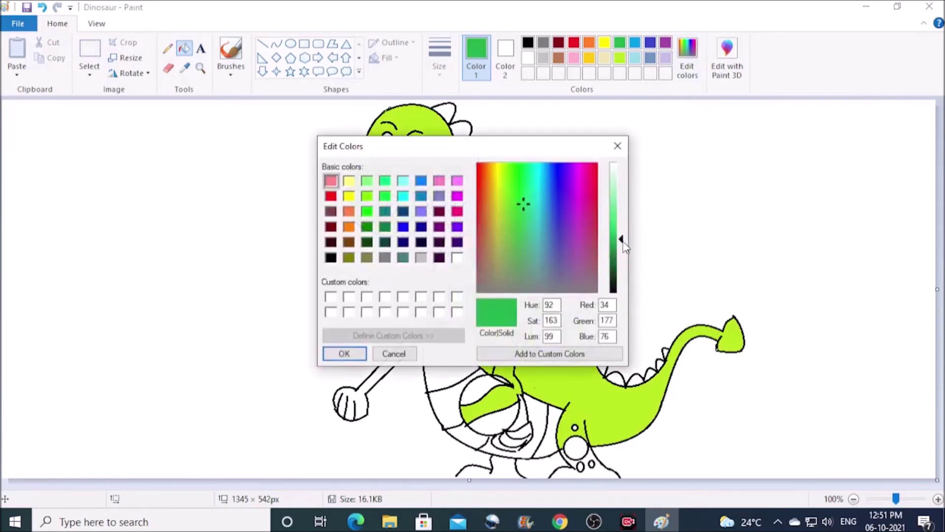
click(344, 354)
click(409, 120)
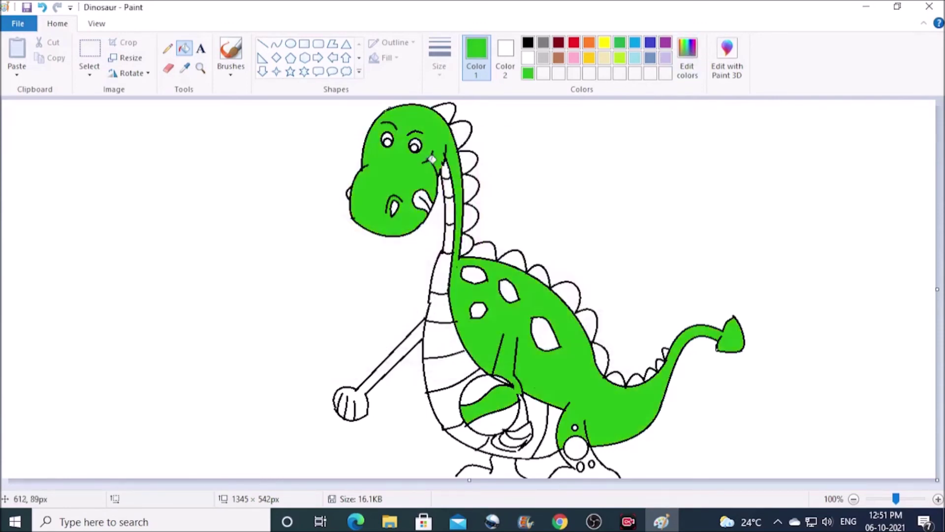
Step: Fill the neck bands and the first chest band with brown
click(558, 58)
click(448, 196)
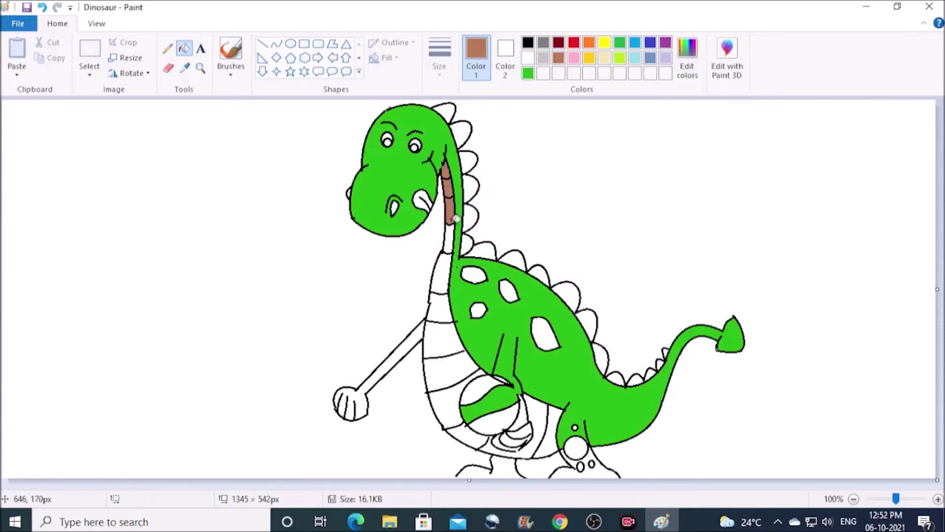
click(442, 281)
Step: Mix a deeper custom shade of dark red and fill the spikes along the head and neck with it
click(558, 43)
click(687, 55)
click(622, 264)
click(344, 354)
click(445, 110)
click(466, 132)
click(469, 162)
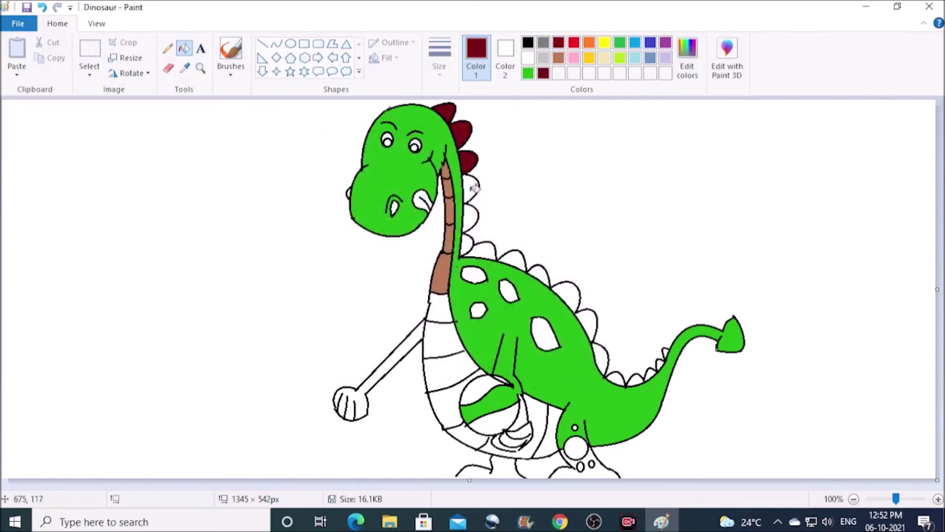
click(471, 189)
click(472, 215)
click(466, 242)
Step: Fill the spikes along the back and tail with the custom dark red
click(485, 249)
click(512, 259)
click(539, 274)
click(566, 292)
click(600, 350)
click(616, 377)
click(635, 379)
click(647, 374)
click(657, 366)
click(666, 352)
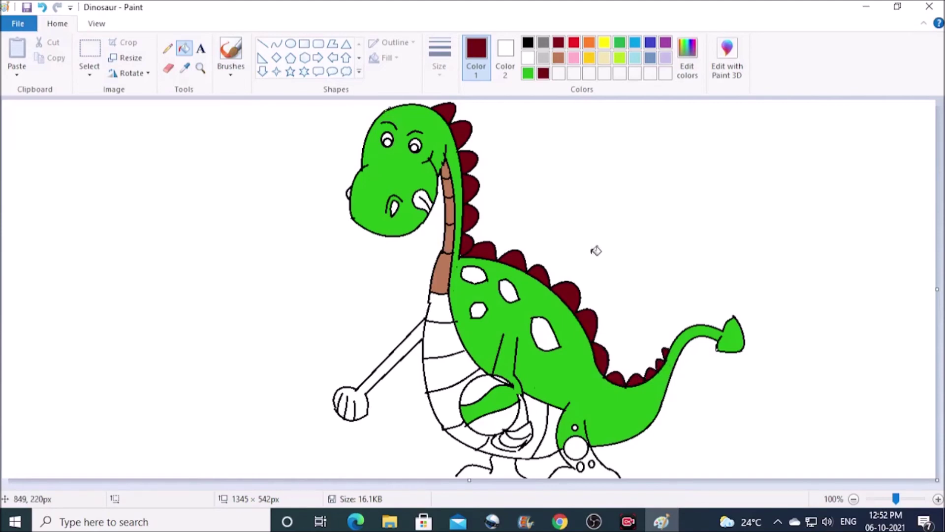
Step: Mix a darker custom brown from the standard brown and fill the second chest band with it
click(559, 59)
click(687, 58)
drag(622, 225, 624, 255)
click(344, 354)
click(441, 308)
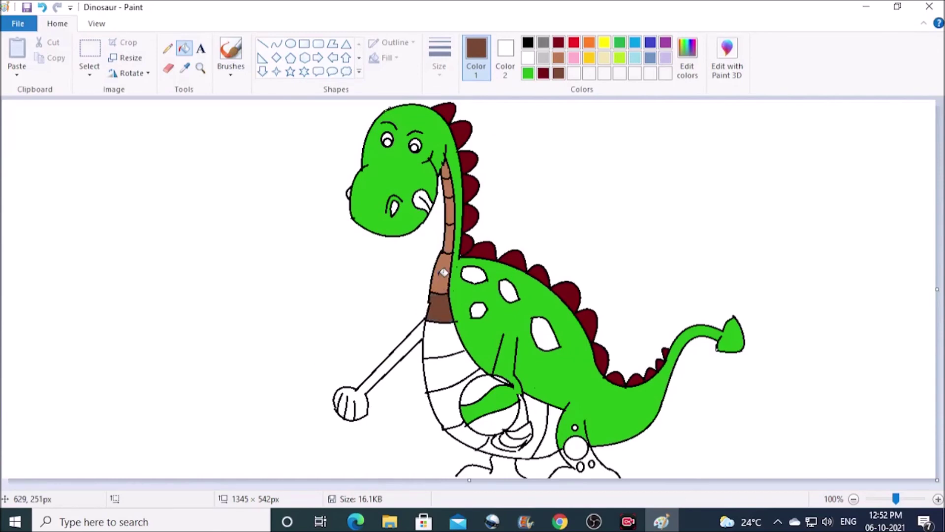
Step: Mix a very dark brown custom color with red 79, green 39 and blue 0 from the basic brown
click(559, 43)
click(687, 58)
drag(621, 258, 619, 281)
click(331, 227)
click(335, 244)
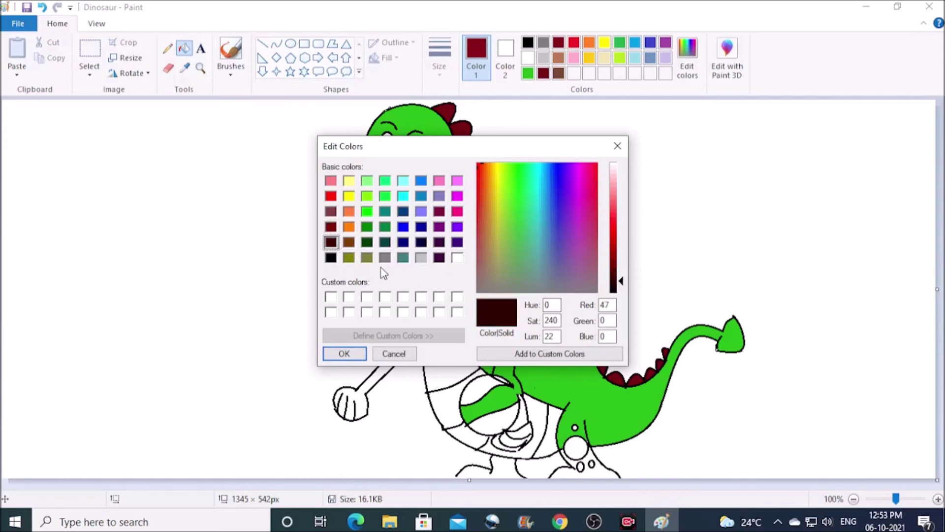
click(331, 227)
drag(621, 261, 622, 244)
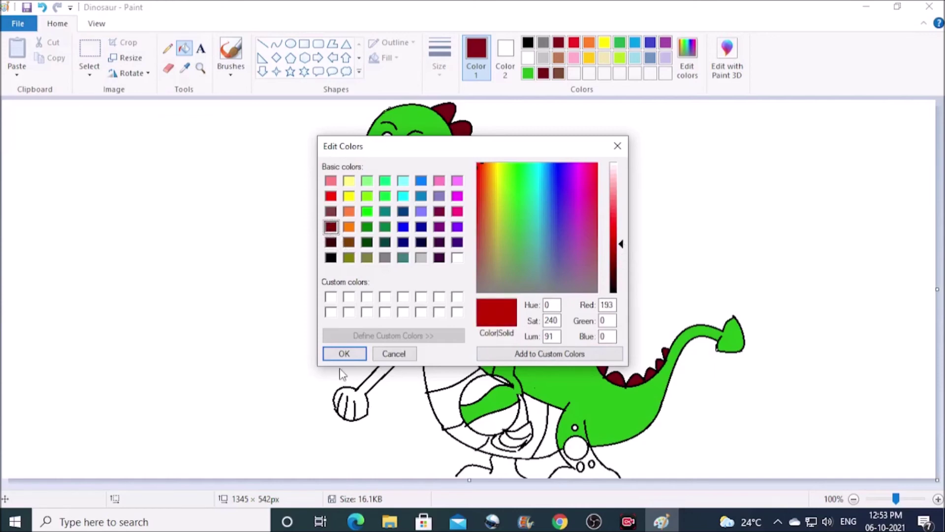
click(331, 242)
drag(621, 259, 621, 266)
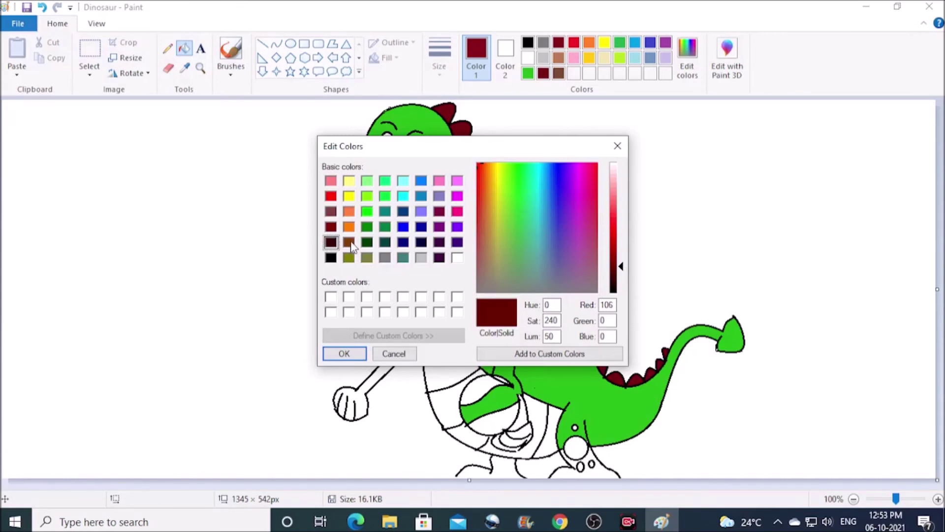
click(351, 243)
click(621, 273)
click(546, 354)
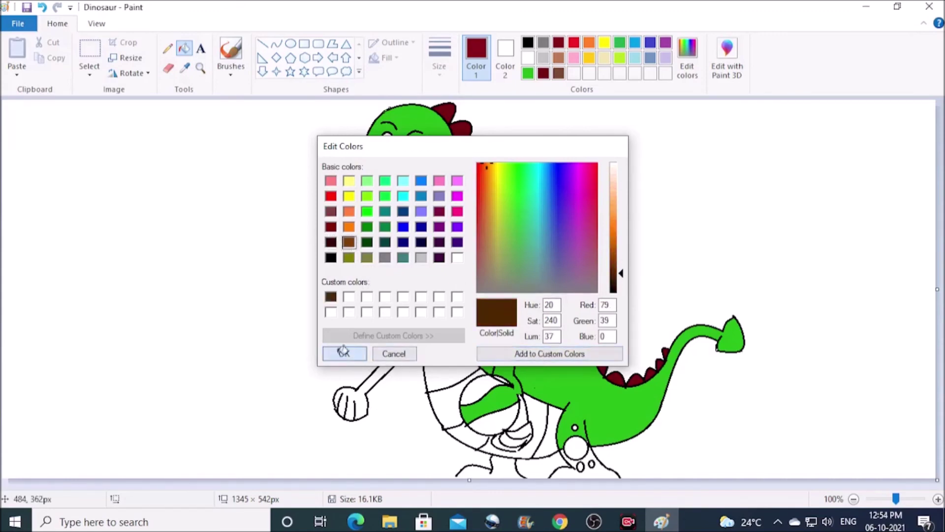
click(344, 353)
Step: Fill all the neck, chest and belly bands with the very dark brown
click(453, 238)
click(449, 209)
click(447, 183)
click(438, 310)
click(446, 349)
click(460, 403)
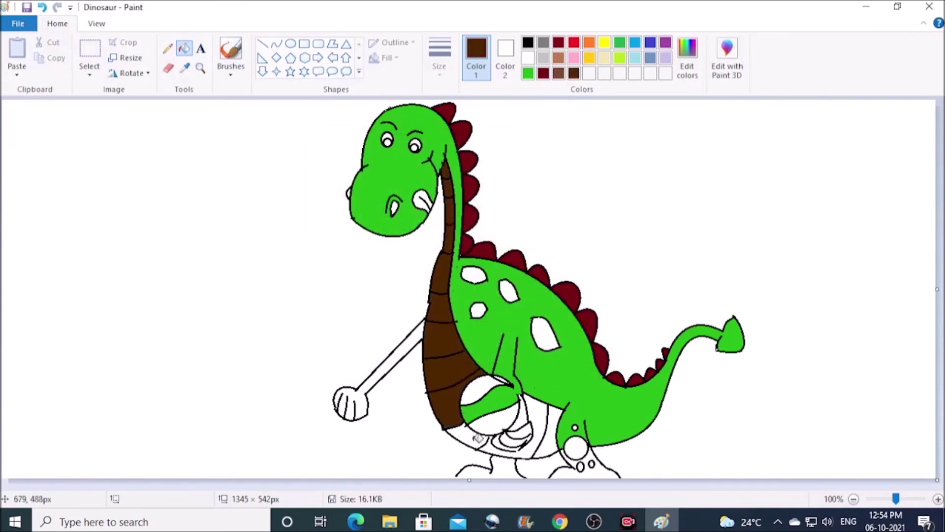
click(472, 435)
click(541, 428)
Step: Fill the outstretched arm and hand and the ball-holding arm's hand with the custom green, undoing fills that spill over
click(528, 73)
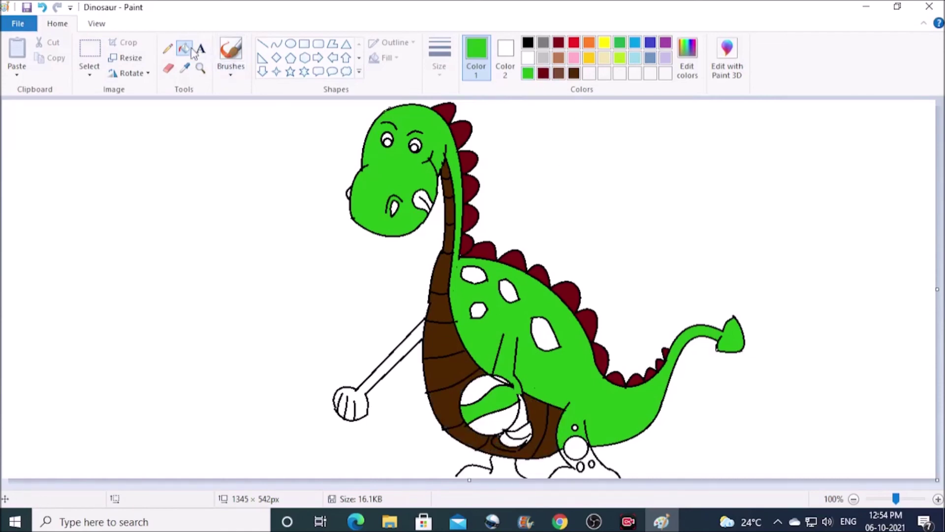
click(402, 349)
click(528, 431)
click(513, 419)
key(ctrl+z)
click(523, 414)
click(513, 442)
click(498, 445)
key(ctrl+z)
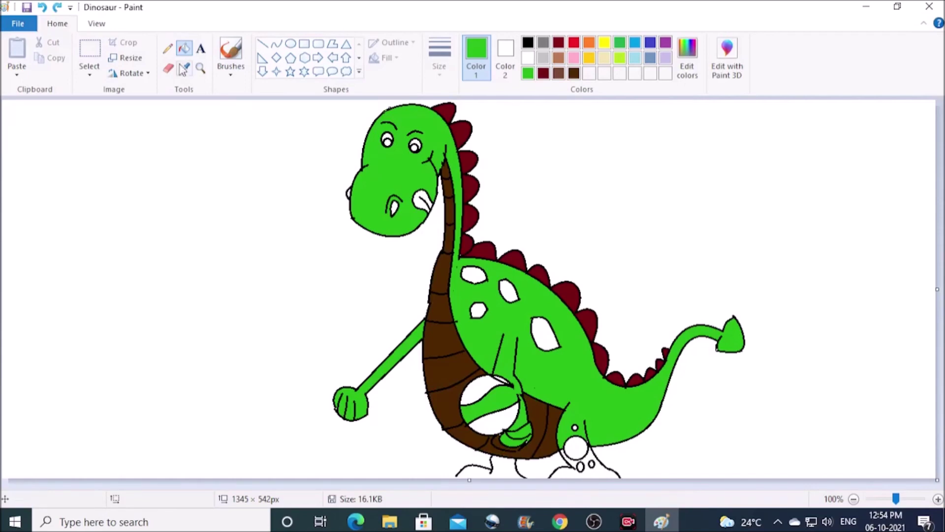
Step: Close the gap in the ball-holding hand's outline with a black pencil and fill its remaining part with the custom green
click(168, 49)
click(527, 43)
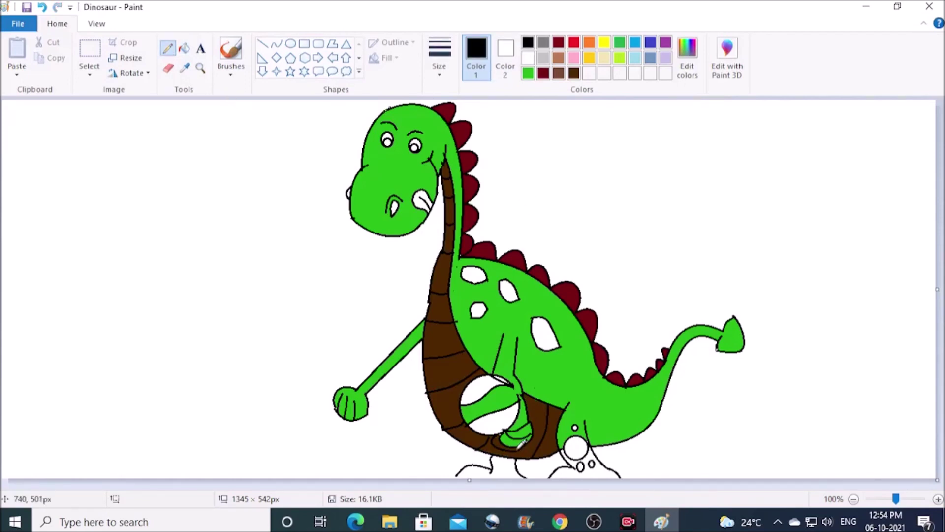
click(528, 73)
click(184, 48)
Step: Try to fill the front leg with the custom green, undo it, and fill the hind leg and foot instead
click(507, 466)
key(ctrl+z)
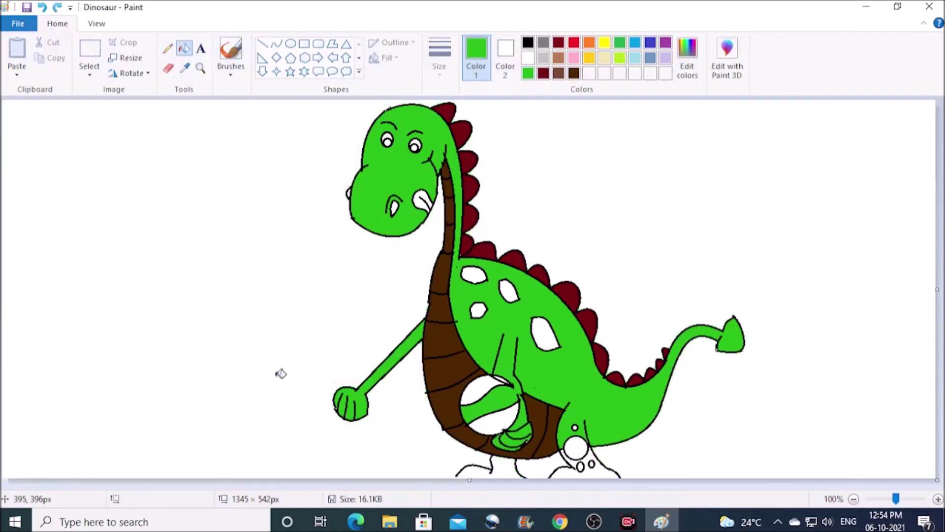
click(594, 471)
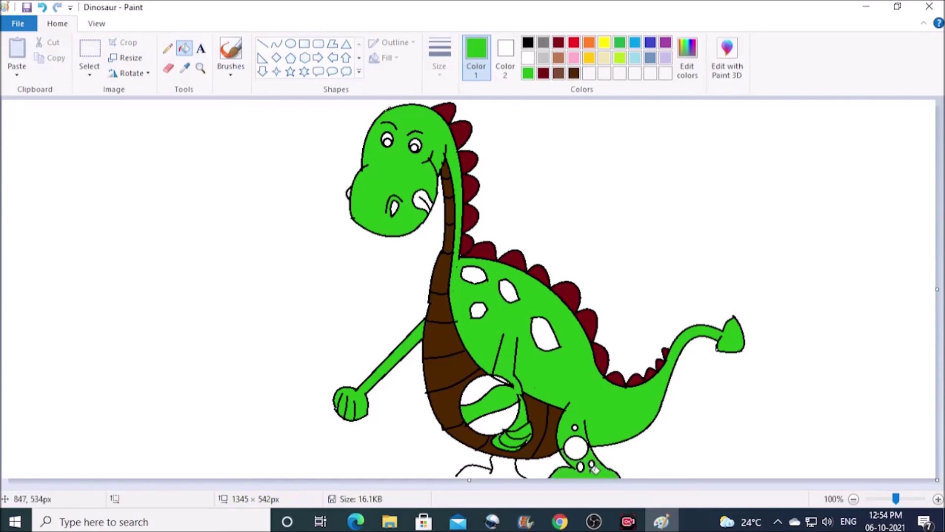
Step: Close the front leg's outline with a black pencil and fill the leg and foot with the custom green
click(168, 48)
click(528, 43)
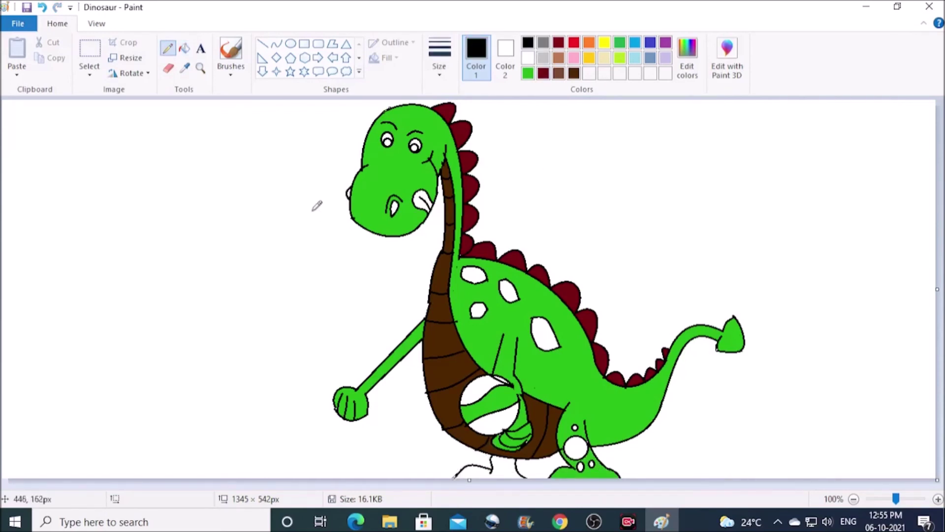
key(alt+h)
key(f)
click(528, 74)
click(510, 466)
click(574, 43)
click(498, 392)
key(ctrl+z)
Step: Draw a short black curve between the ball's edge and the adjoining arm to close the outline
click(276, 43)
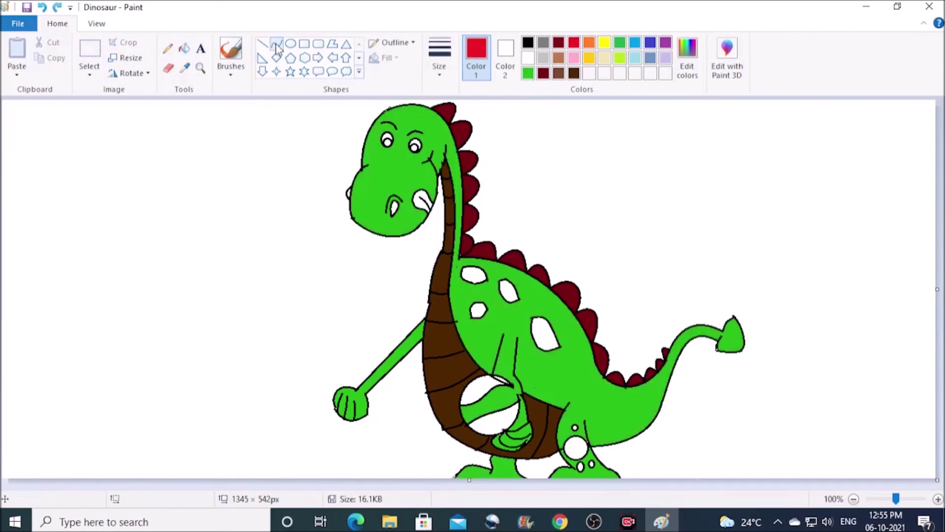
click(528, 42)
drag(514, 381, 521, 394)
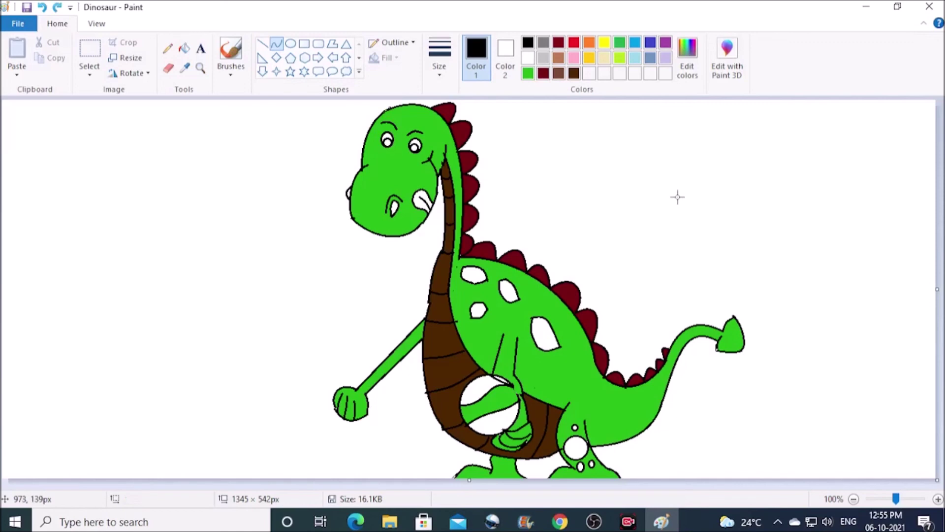
Step: Fill the ball's middle stripe with red and its two outer sections with yellow
click(574, 43)
click(184, 49)
click(503, 396)
click(604, 43)
click(485, 386)
click(475, 433)
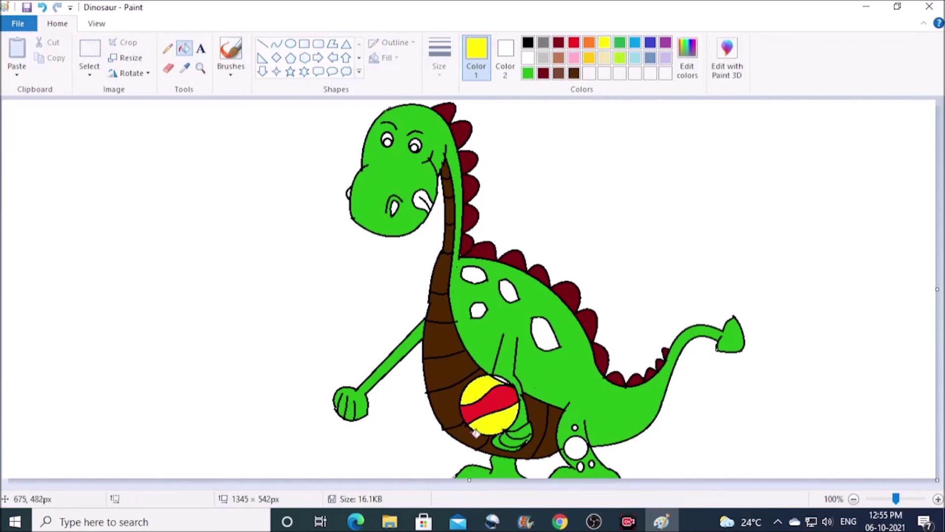
Step: Fill the spots on the dinosaur's back and hind leg with orange
click(589, 43)
click(509, 291)
click(473, 274)
click(479, 310)
click(545, 333)
click(580, 445)
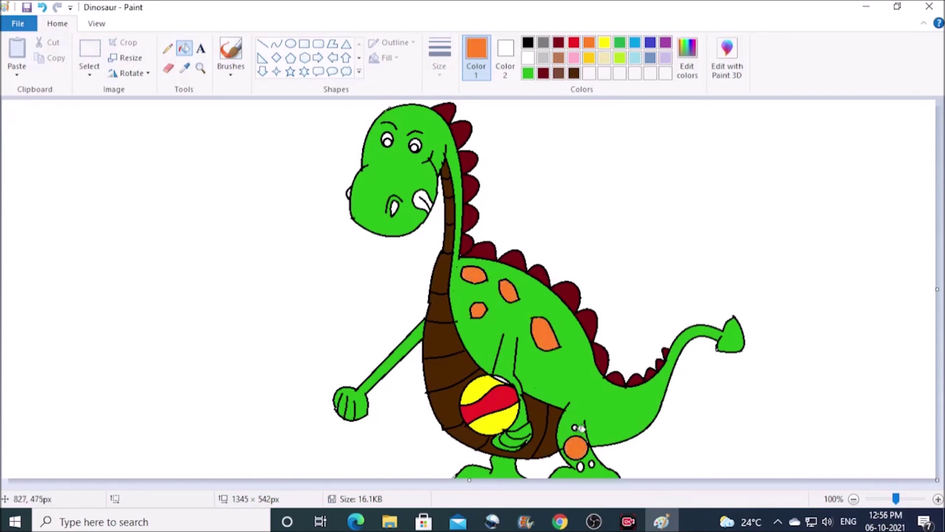
Step: Mix a darker custom green from the standard green and fill the nostrils with it
click(619, 43)
click(688, 59)
drag(624, 235, 624, 260)
click(340, 353)
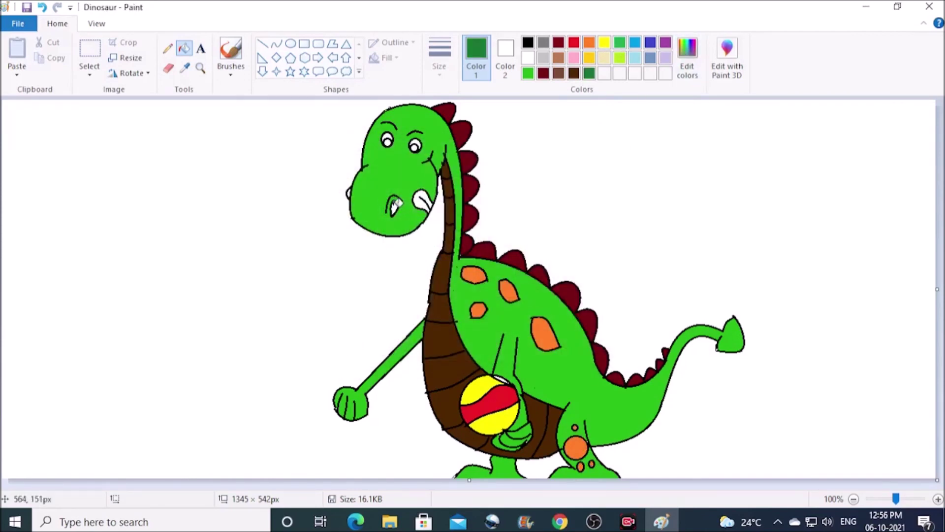
Step: Fill the tongue with rose and the pupils of both eyes with black
click(573, 58)
click(422, 201)
click(527, 43)
click(388, 141)
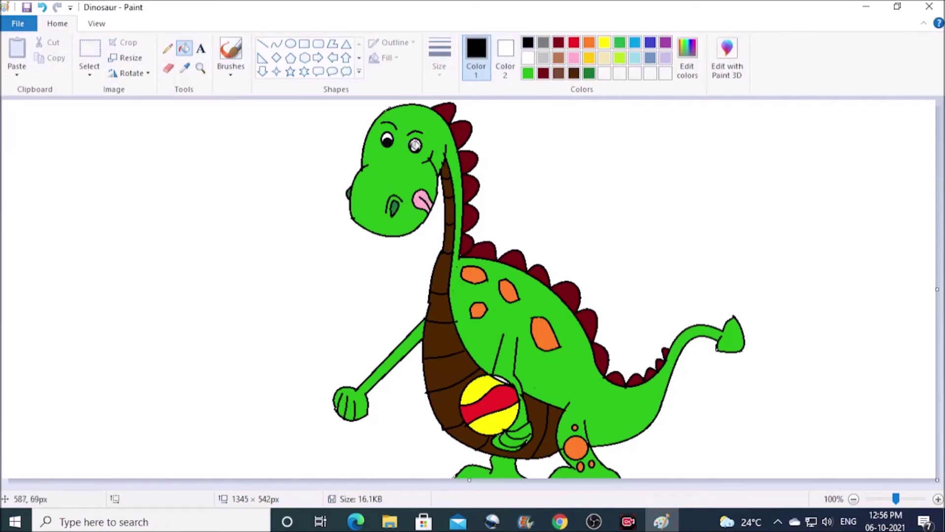
Step: Draw two small rounded teeth below the dinosaur's snout with black curves
click(277, 44)
drag(352, 220, 412, 234)
click(345, 241)
click(361, 246)
click(403, 253)
click(415, 249)
Step: Fill both teeth below the snout with turquoise
click(635, 45)
click(184, 48)
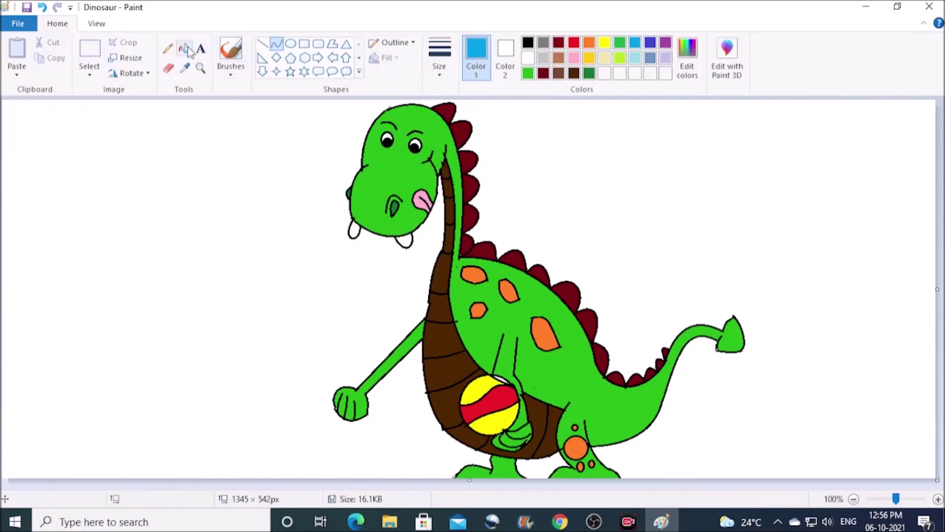
click(353, 230)
click(405, 241)
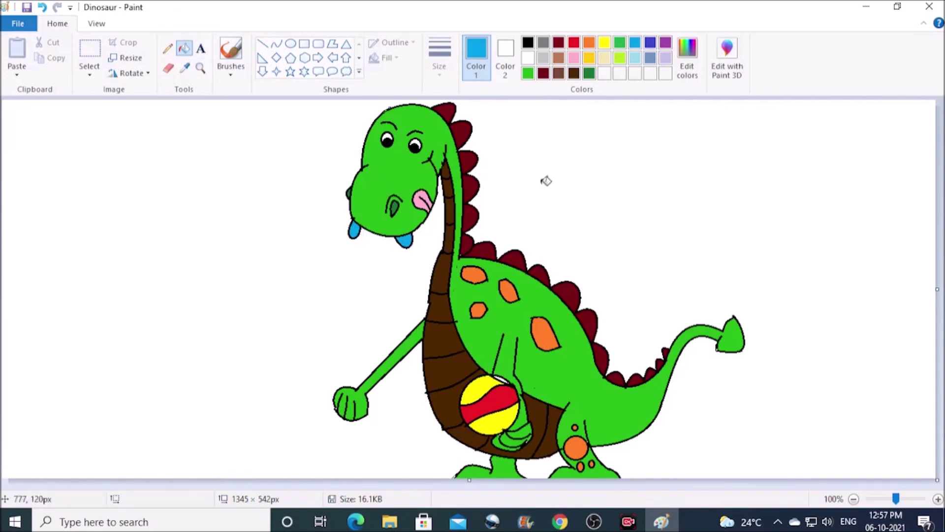
Step: Mix a deep pink custom color with red 255, green 43 and blue 112, and fill the tongue with it
click(573, 58)
click(687, 58)
drag(620, 184, 621, 219)
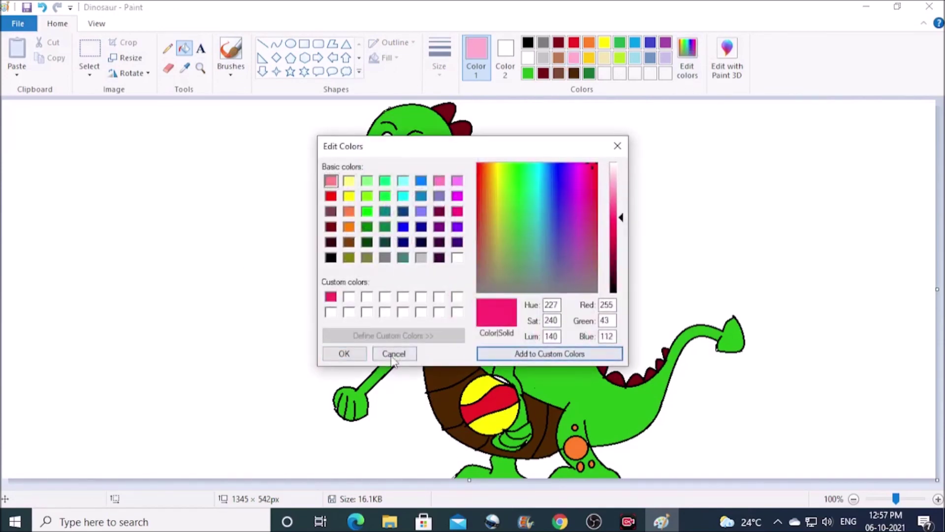
click(344, 354)
click(422, 199)
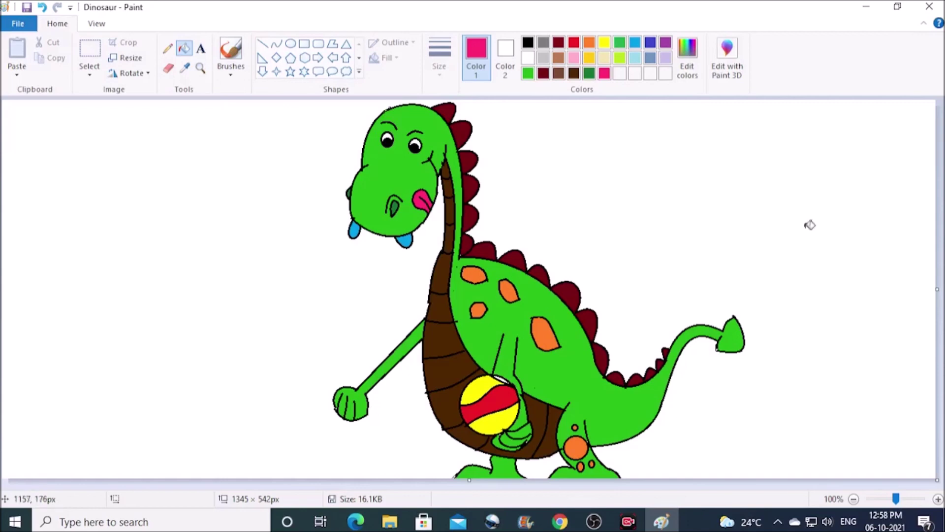
click(778, 520)
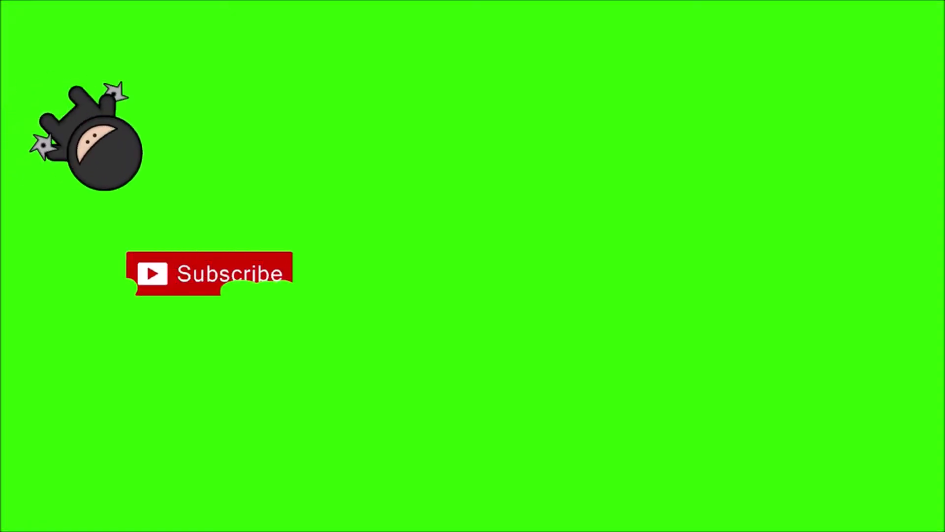